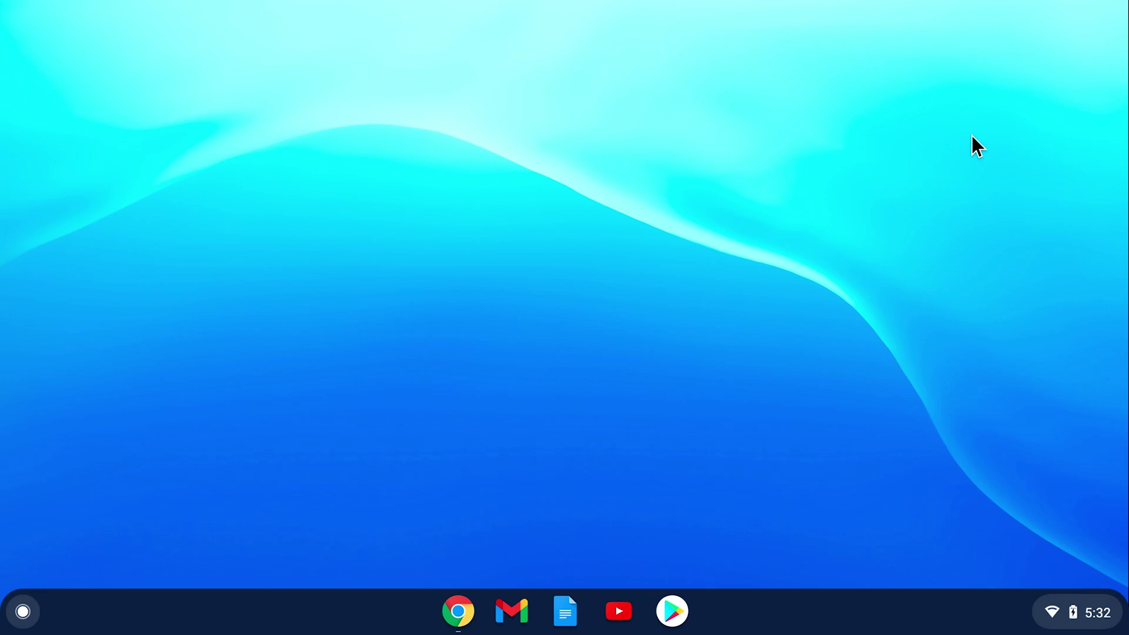
- Start a Guest browsing session from the sign-in screen and minimise its browser window
{"action": "left_click", "coordinate": [1055, 616]}
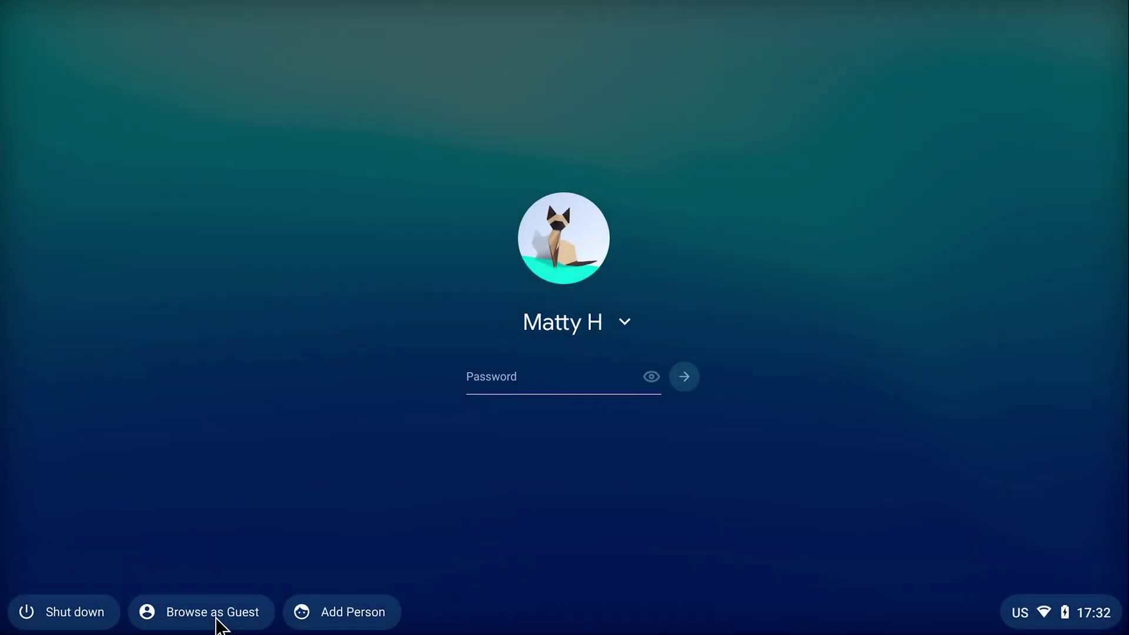
{"action": "left_click", "coordinate": [216, 619]}
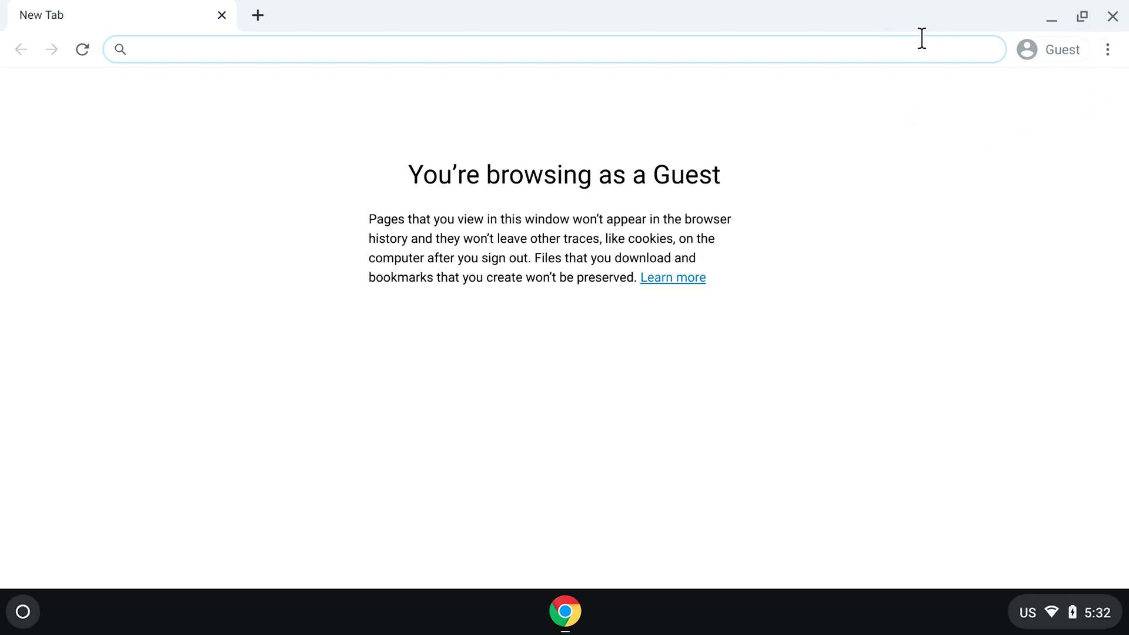
{"action": "left_click", "coordinate": [1058, 22]}
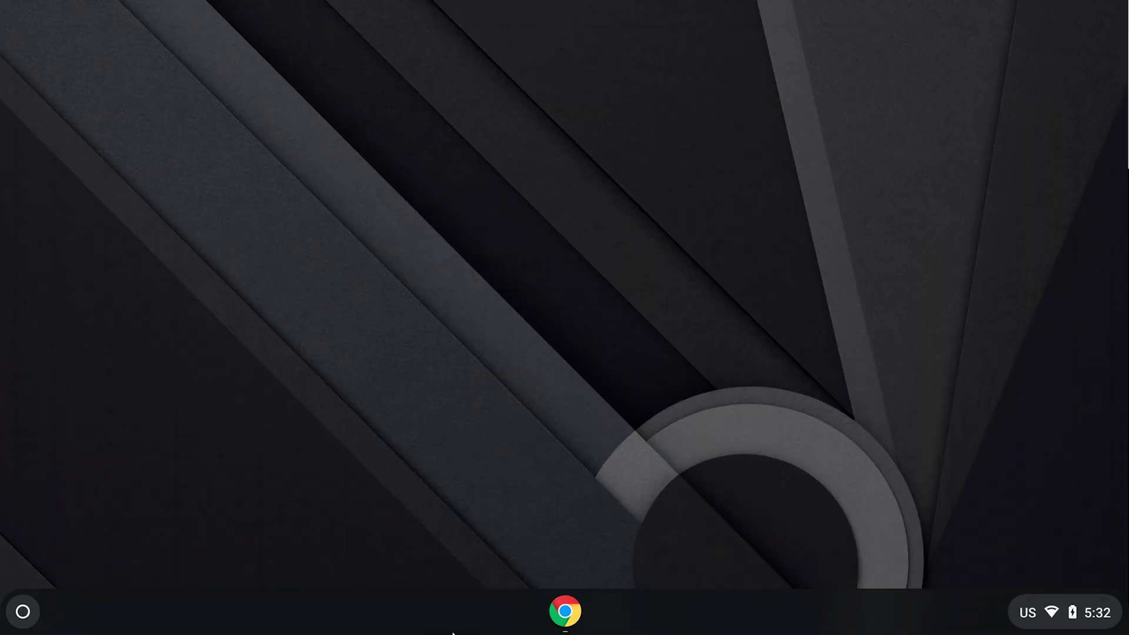
- Open a Chrome guest window, visit youtube.com, then close the window
{"action": "key", "text": "super"}
{"action": "left_click", "coordinate": [453, 298]}
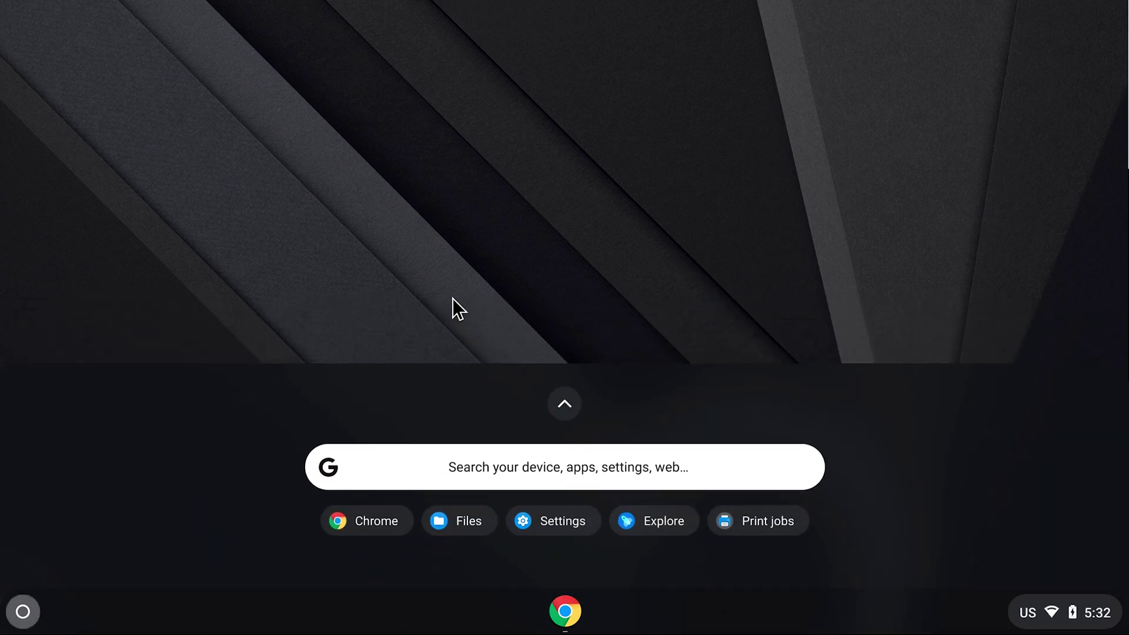
{"action": "key", "text": "super"}
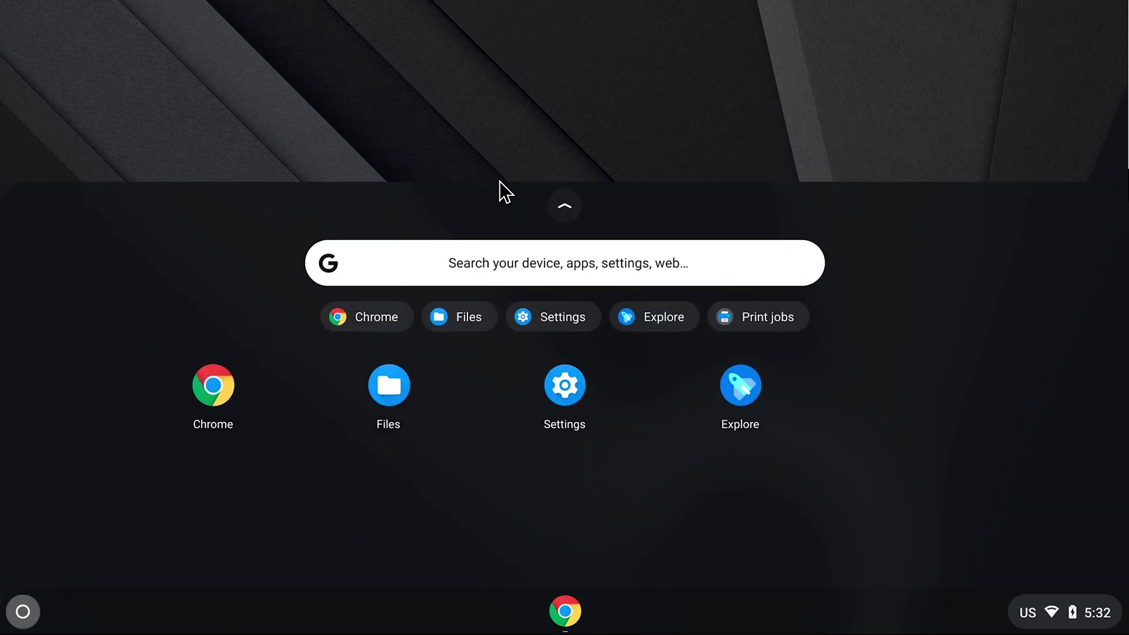
{"action": "key", "text": "super"}
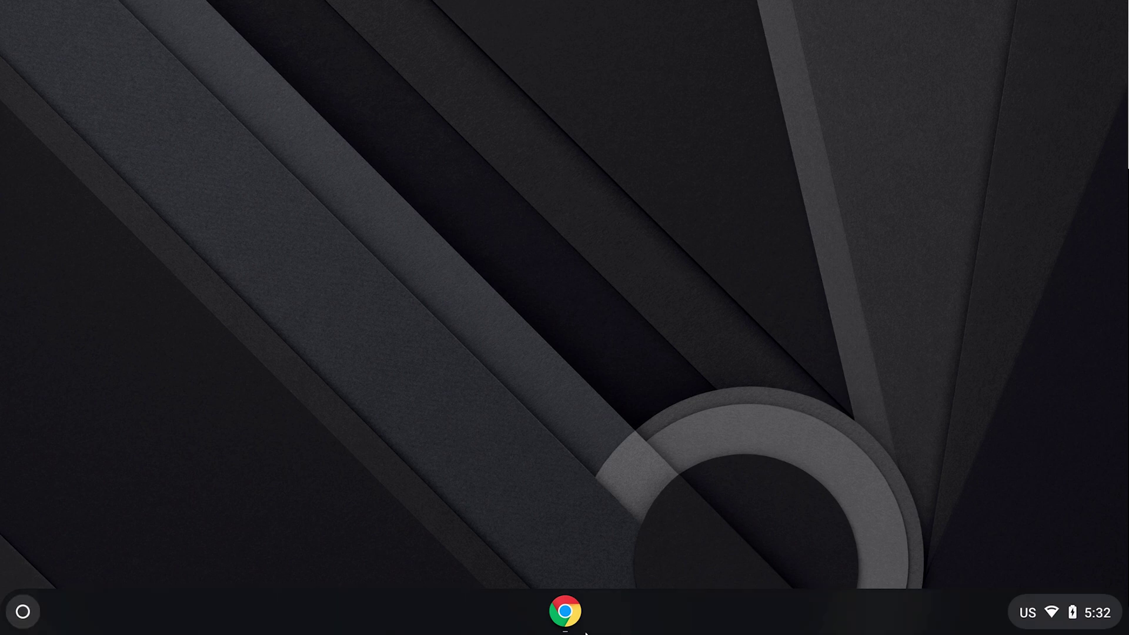
{"action": "left_click", "coordinate": [572, 623]}
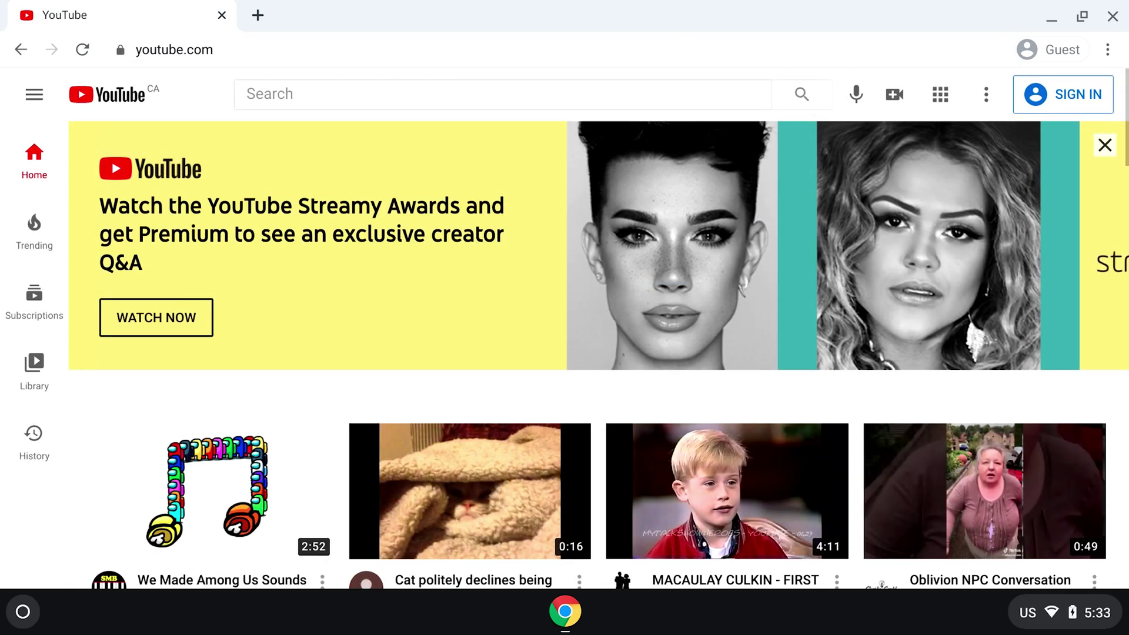
{"action": "mouse_move", "coordinate": [466, 517]}
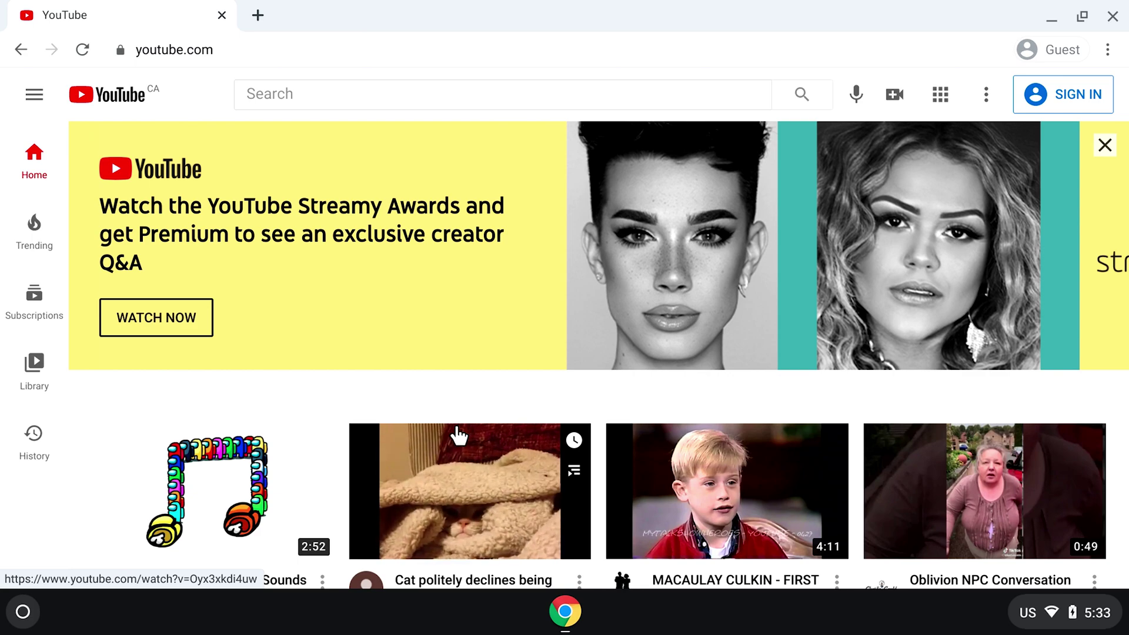
{"action": "left_click", "coordinate": [1113, 16]}
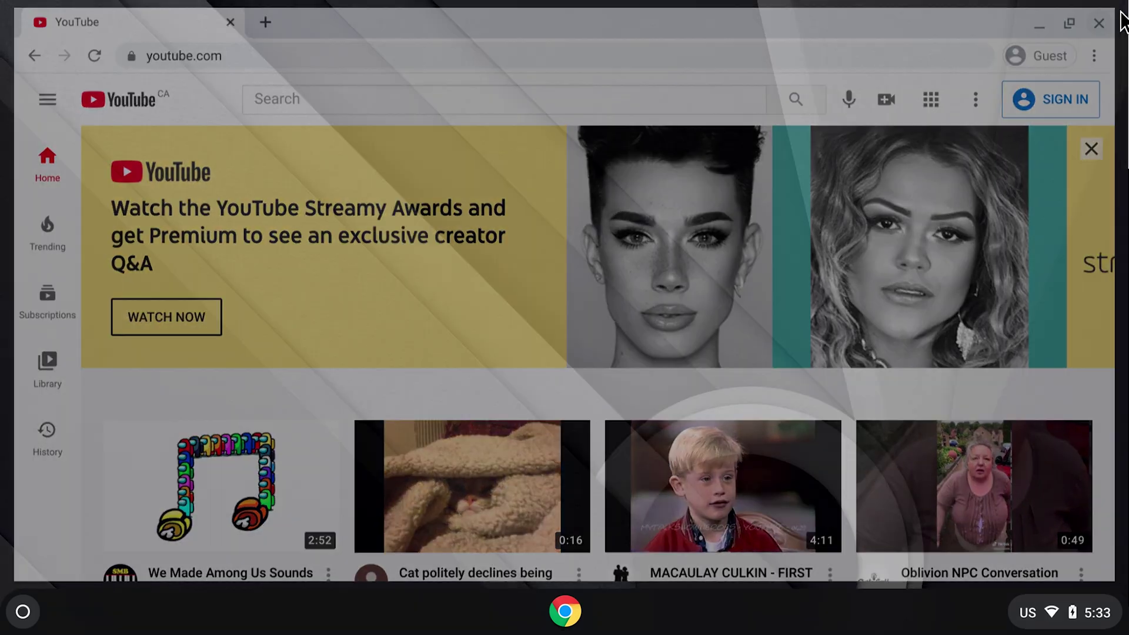
- Minimise the Chrome window showing the Chromebook Google search results
{"action": "left_click", "coordinate": [1043, 626]}
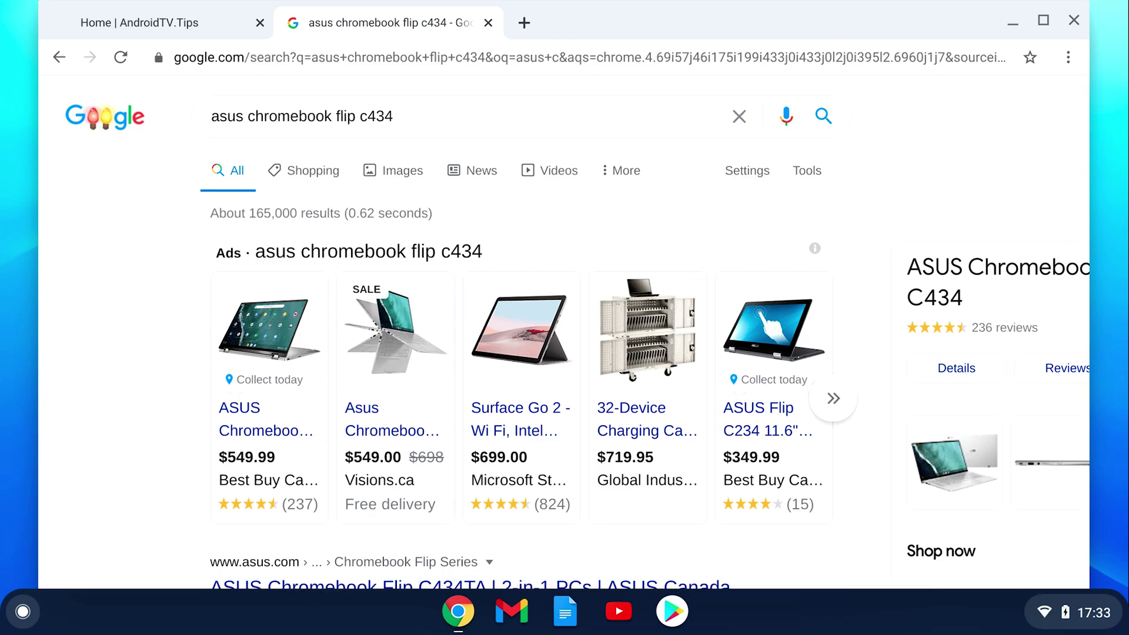
{"action": "left_click", "coordinate": [1004, 23]}
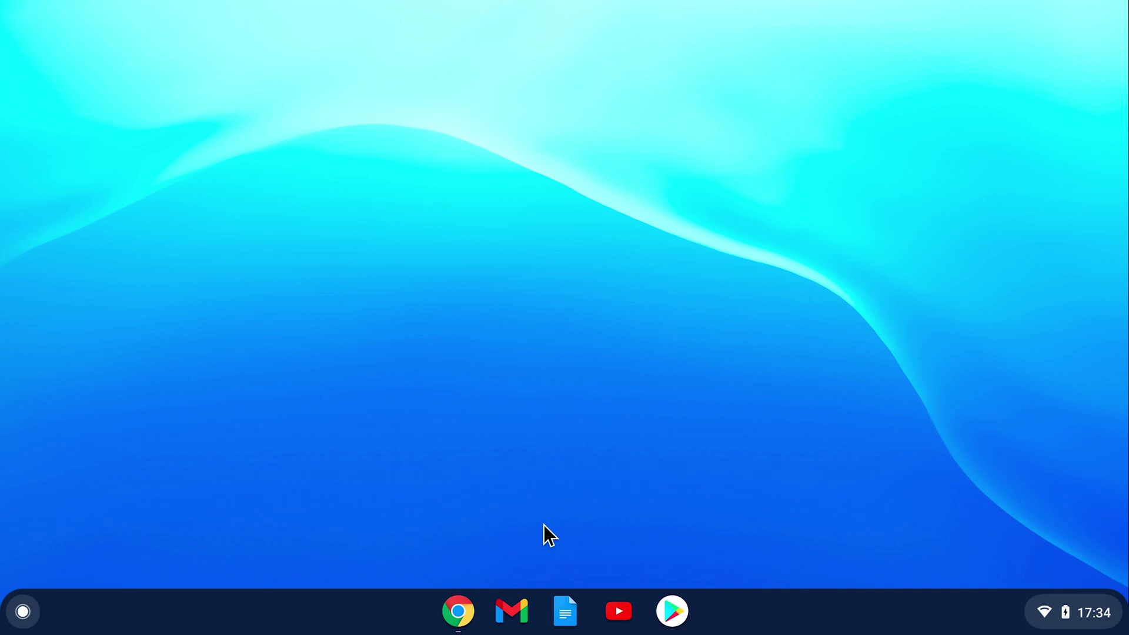
- Check the Wi-Fi network list, raise brightness slightly, and launch Settings from quick settings
{"action": "left_click", "coordinate": [1055, 617]}
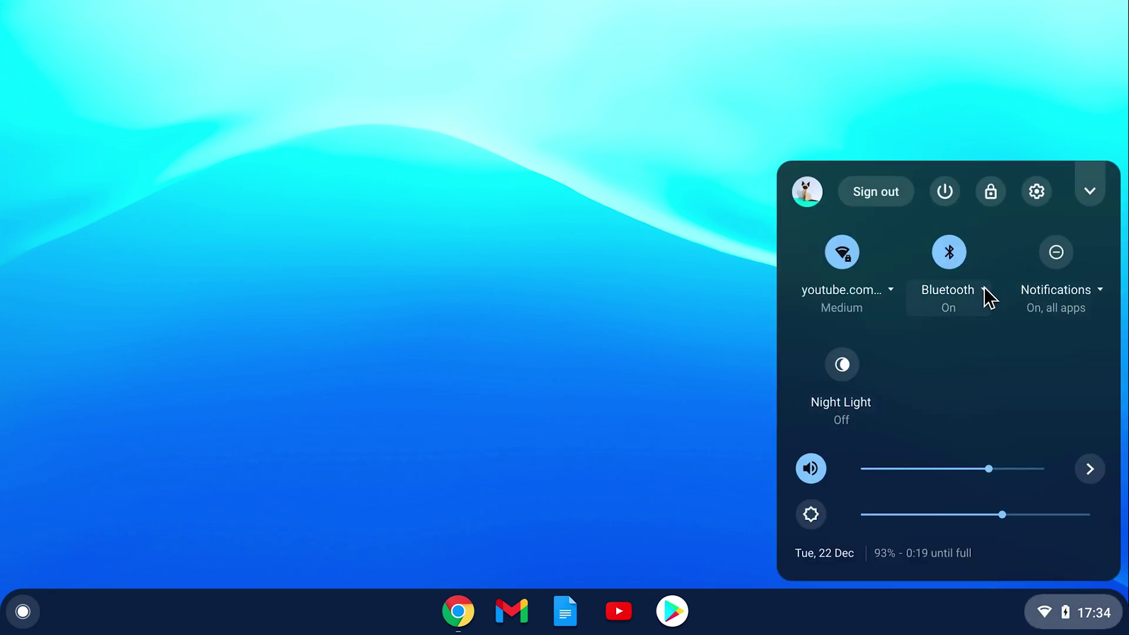
{"action": "left_click", "coordinate": [856, 304]}
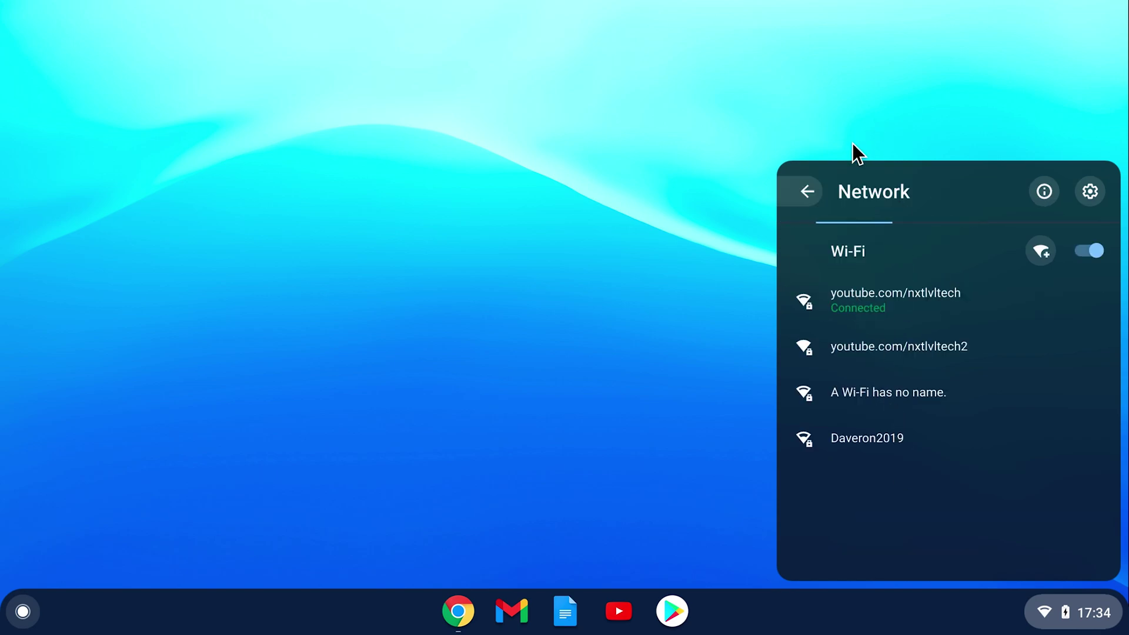
{"action": "left_click", "coordinate": [810, 193]}
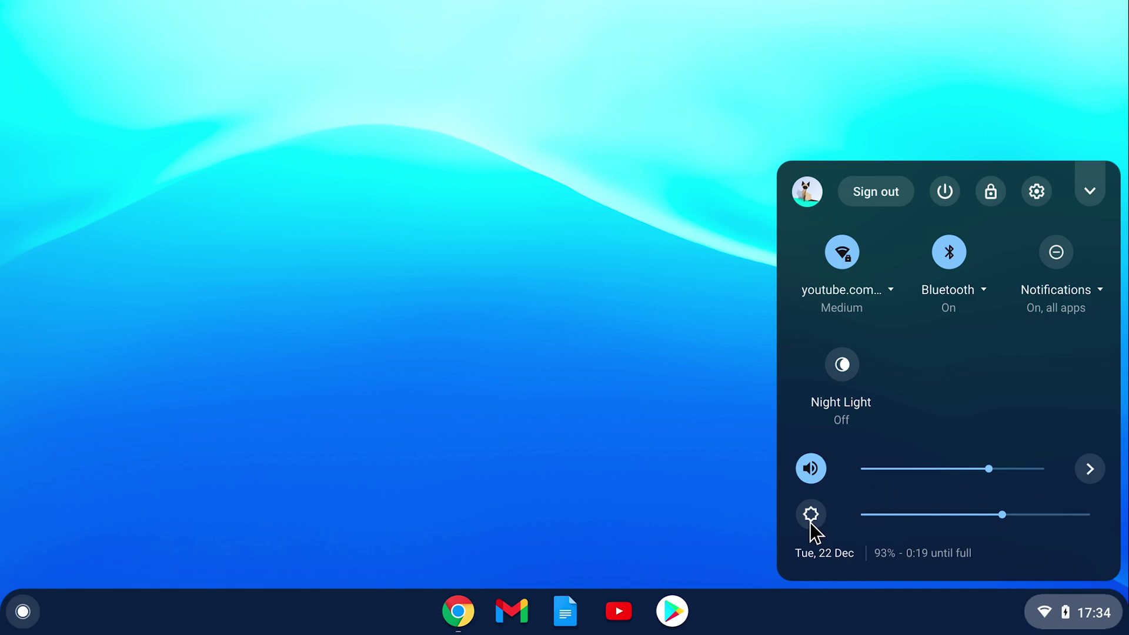
{"action": "mouse_move", "coordinate": [1013, 516]}
{"action": "left_mouse_down"}
{"action": "mouse_move", "coordinate": [971, 516]}
{"action": "mouse_move", "coordinate": [1014, 523]}
{"action": "left_mouse_up"}
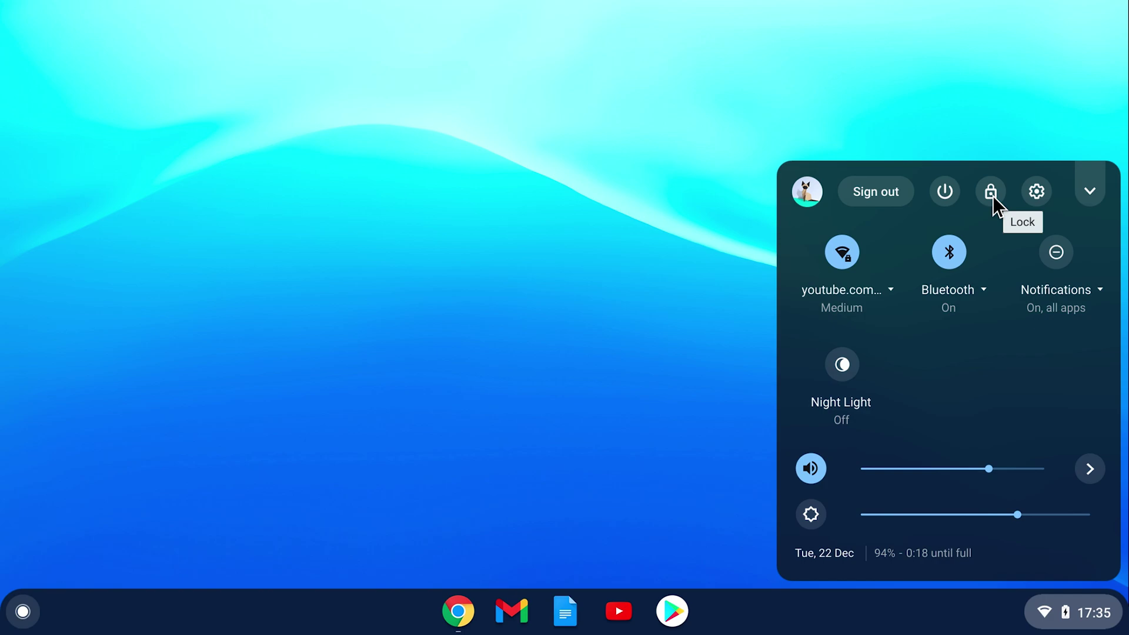
{"action": "left_click", "coordinate": [1031, 199]}
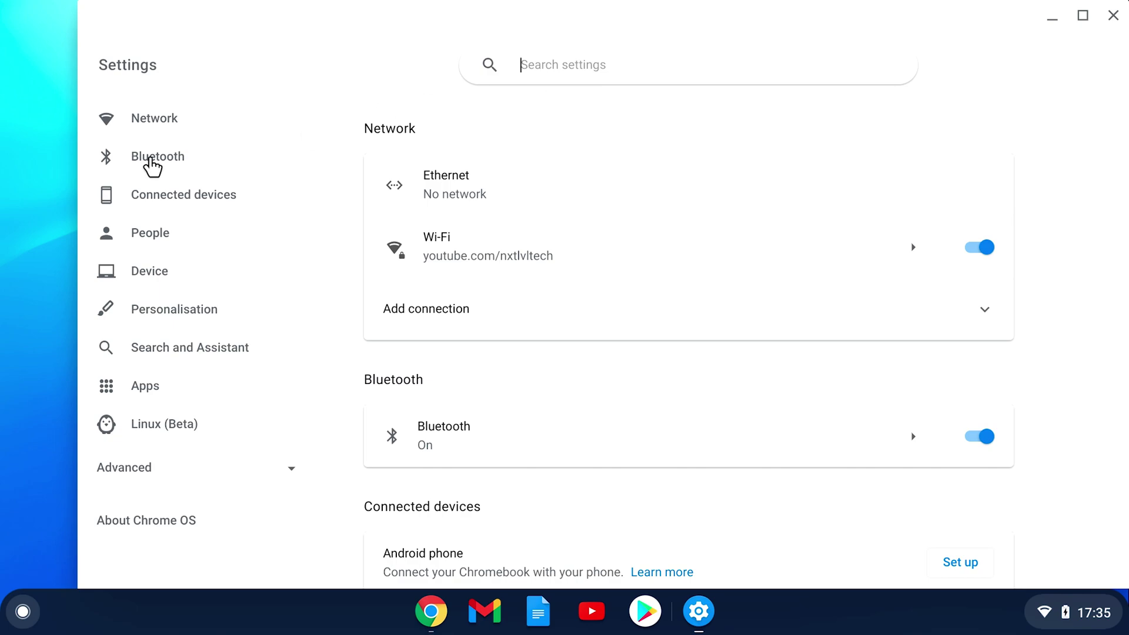
- Scroll through the Network settings section, then switch to the Device section
{"action": "left_click", "coordinate": [165, 127]}
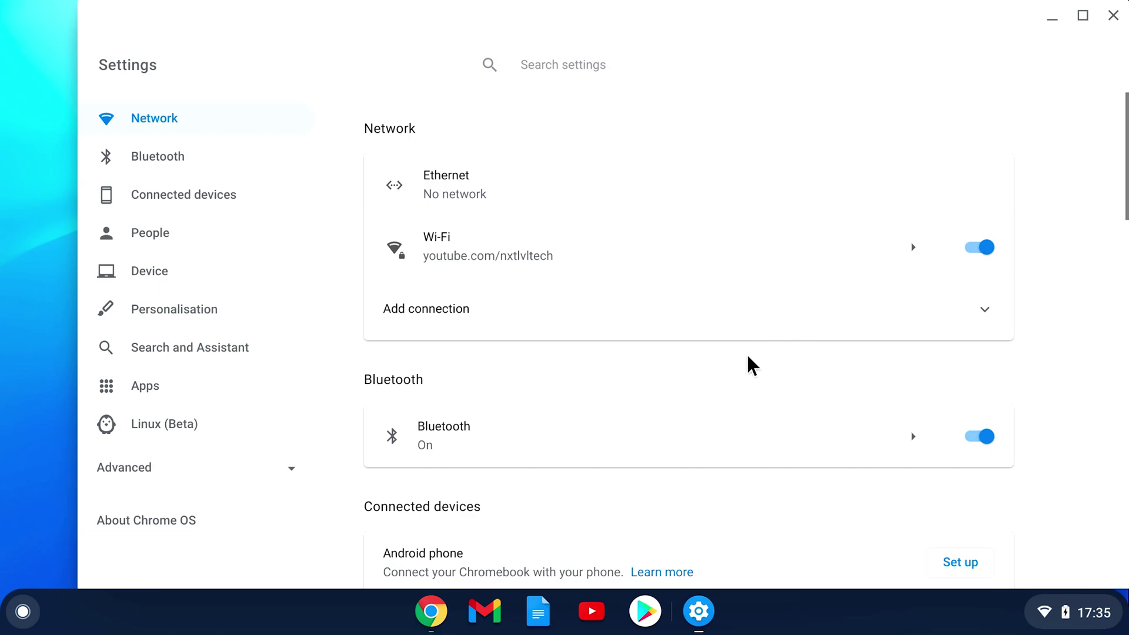
{"action": "scroll", "coordinate": [748, 357], "scroll_direction": "down", "scroll_amount": 10}
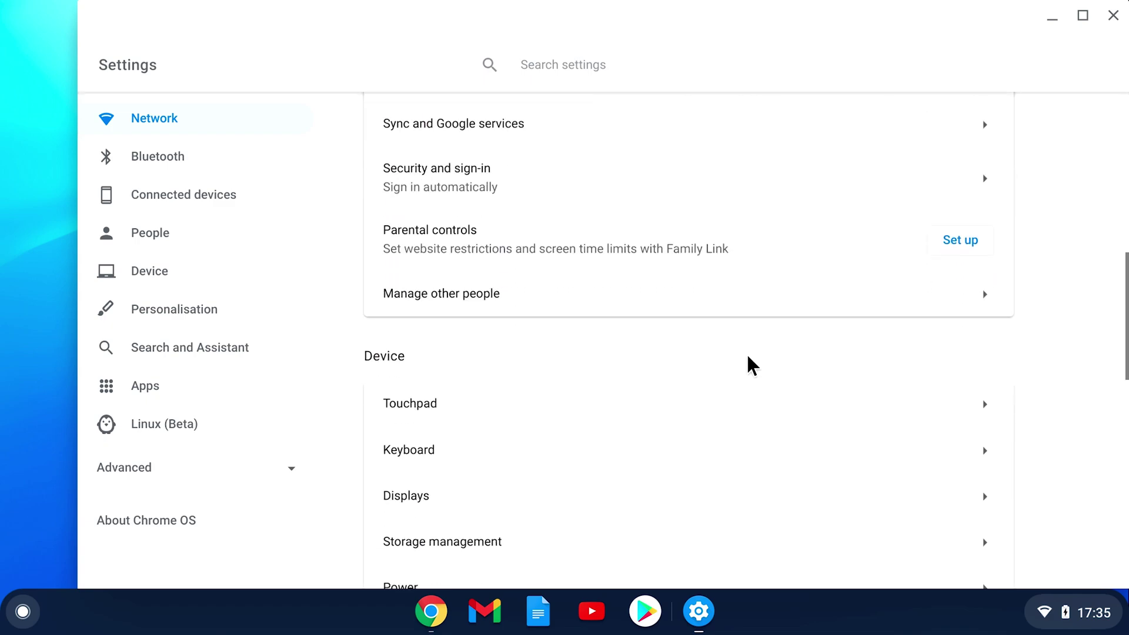
{"action": "scroll", "coordinate": [747, 357], "scroll_direction": "up", "scroll_amount": 7}
{"action": "scroll", "coordinate": [748, 357], "scroll_direction": "down", "scroll_amount": 6}
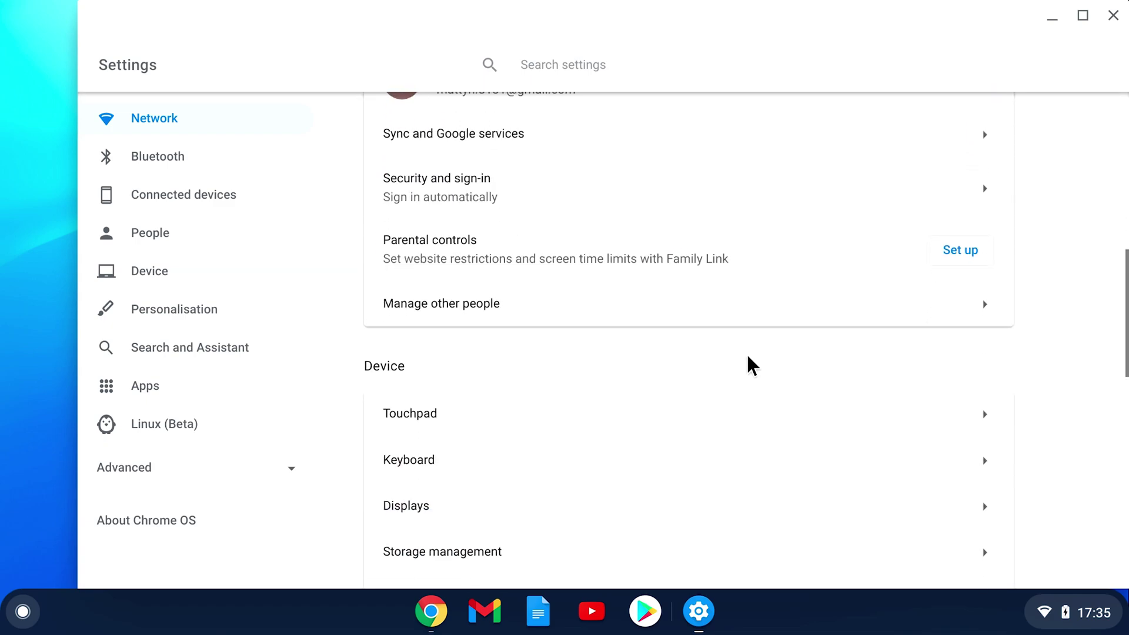
{"action": "scroll", "coordinate": [747, 356], "scroll_direction": "up", "scroll_amount": 10}
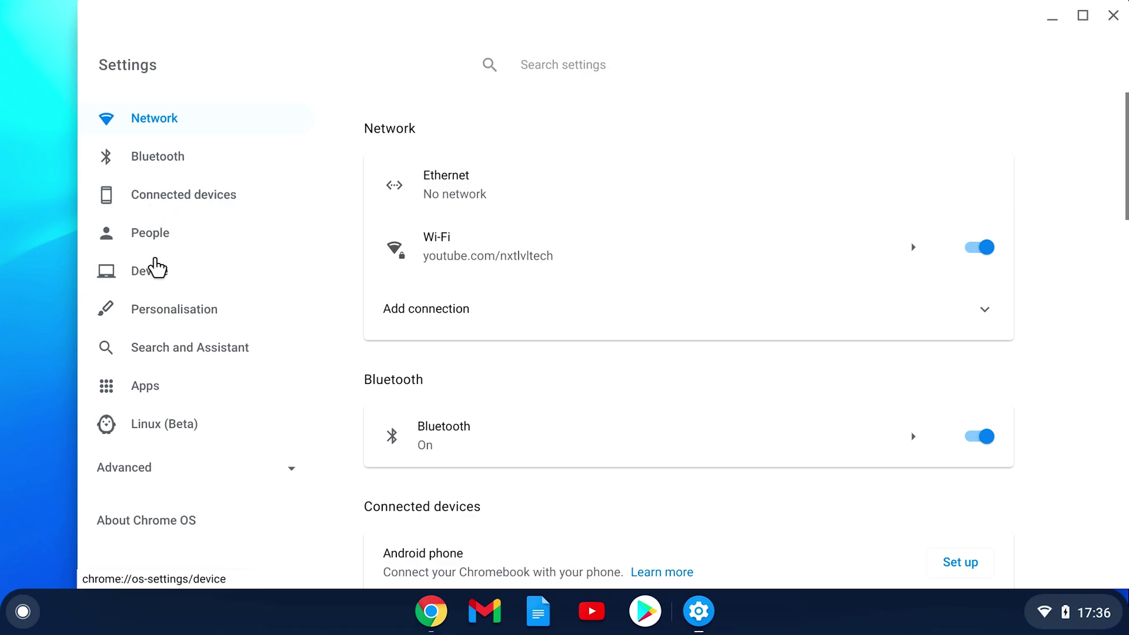
{"action": "left_click", "coordinate": [156, 271]}
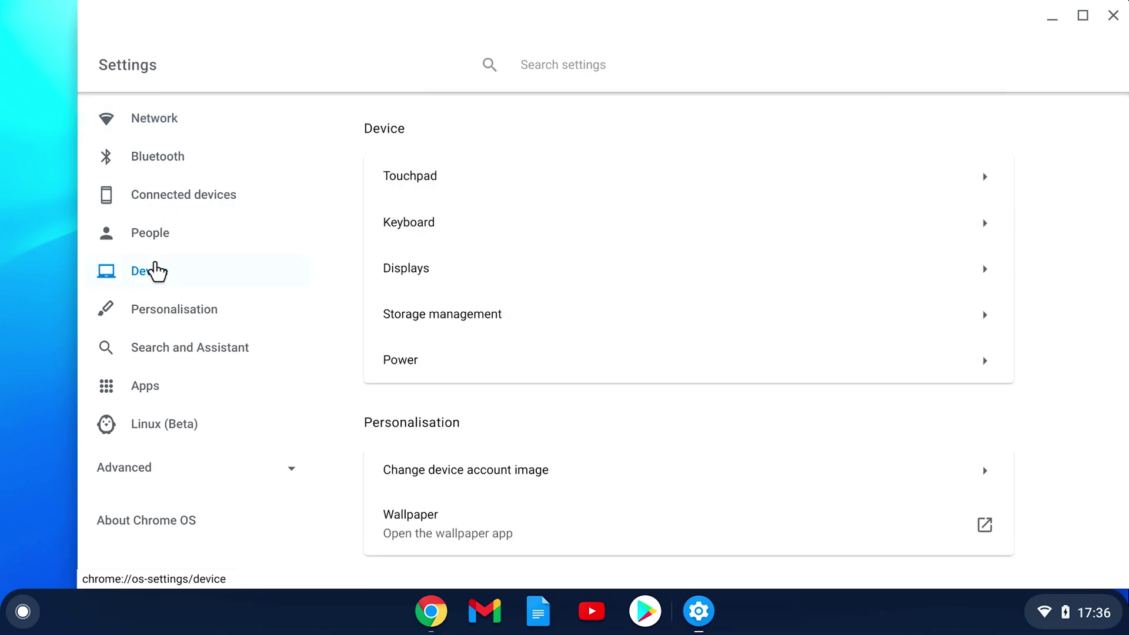
- Open the Displays page under Device and review its arrangement and Mirror Built-in display options
{"action": "left_click", "coordinate": [442, 280]}
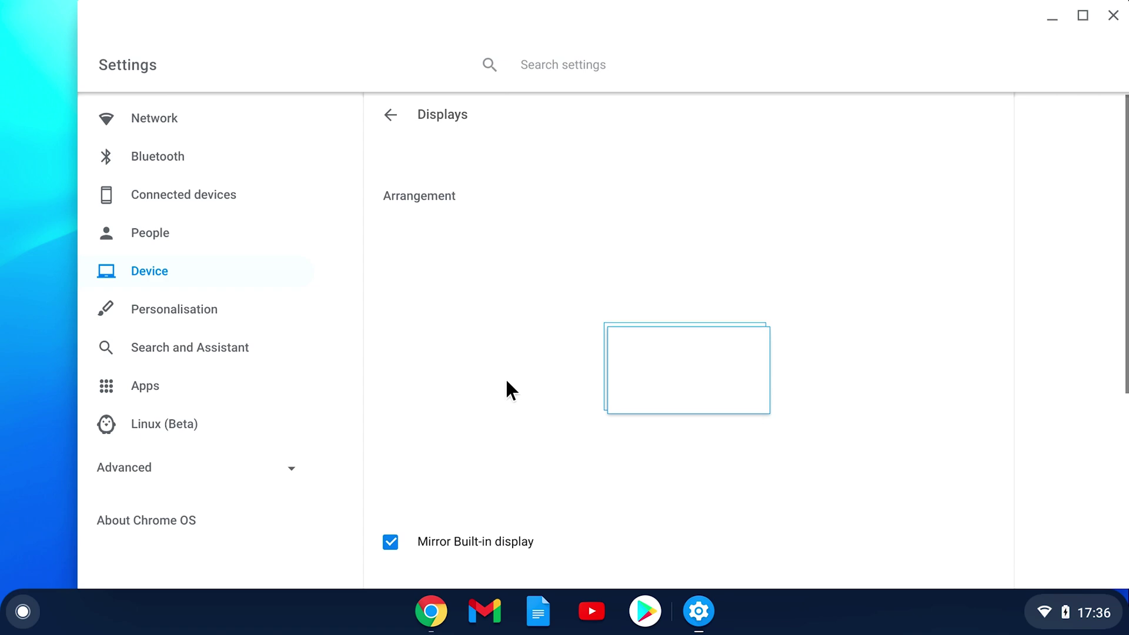
{"action": "scroll", "coordinate": [506, 381], "scroll_direction": "down", "scroll_amount": 5}
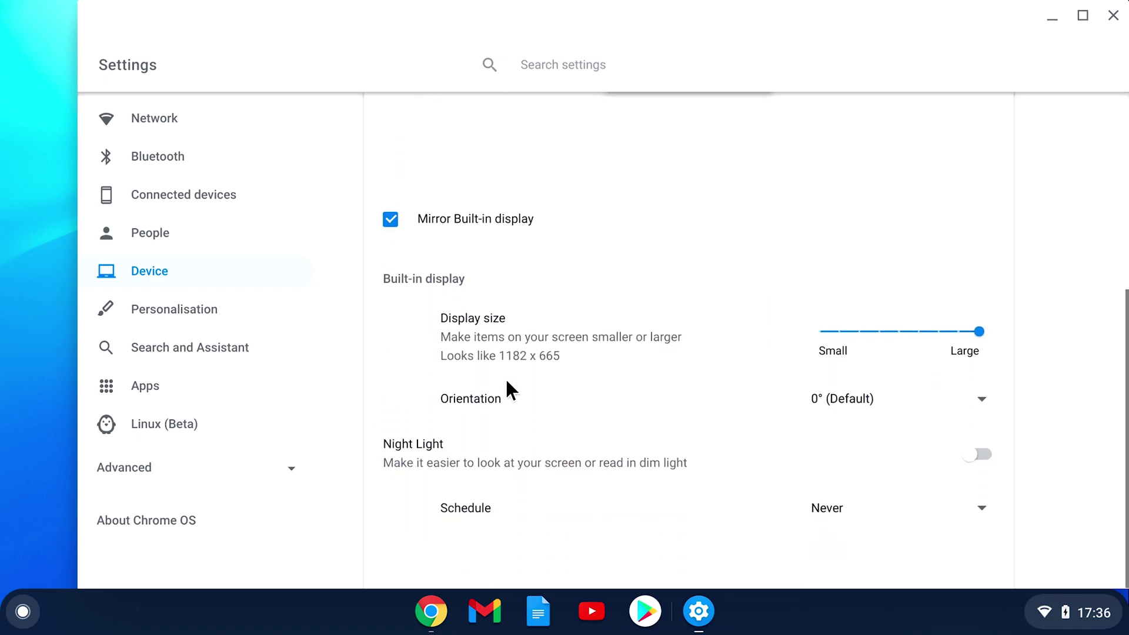
{"action": "scroll", "coordinate": [648, 362], "scroll_direction": "up", "scroll_amount": 5}
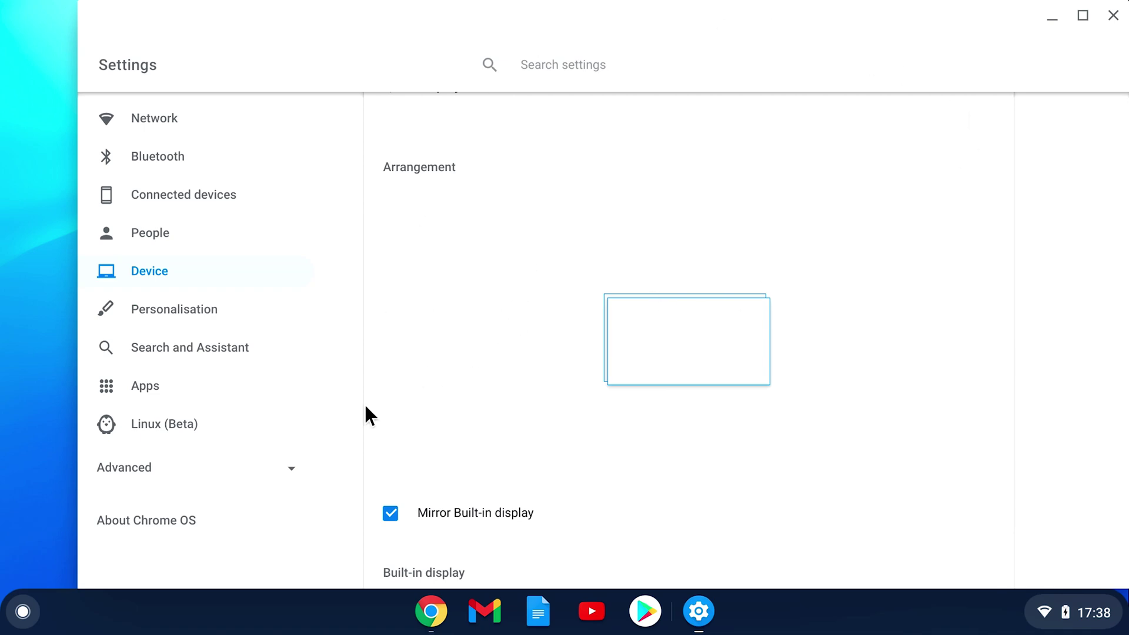
- Open the Keyboard Shortcut Helper with Ctrl+Alt+/ and scroll through the shortcut list
{"action": "key", "text": "ctrl+alt+slash"}
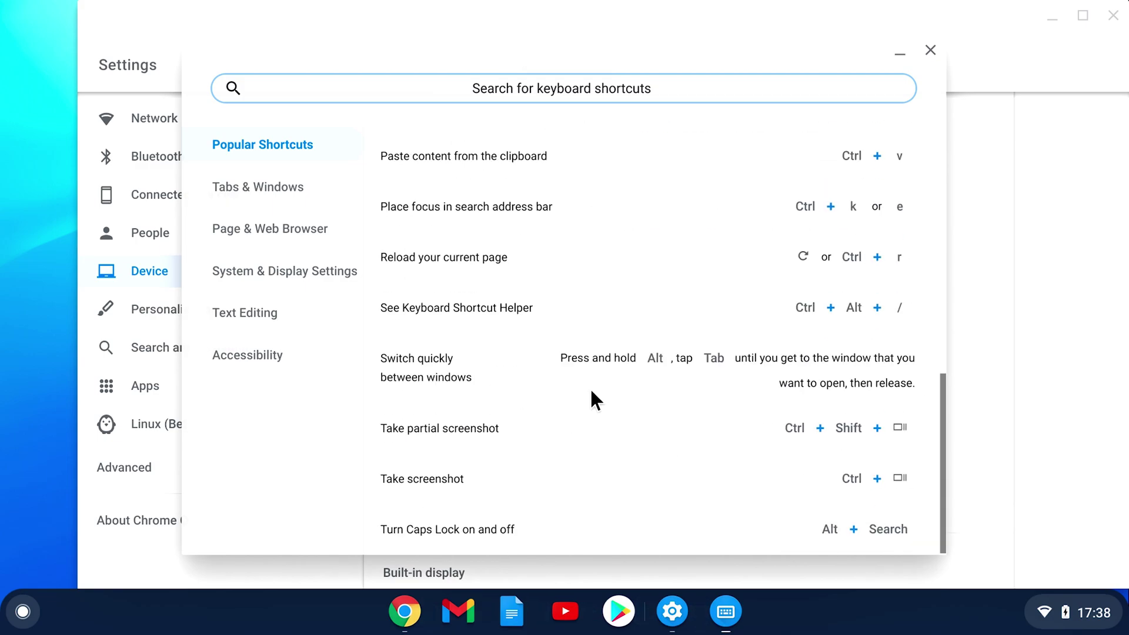
{"action": "scroll", "coordinate": [591, 391], "scroll_direction": "up", "scroll_amount": 10}
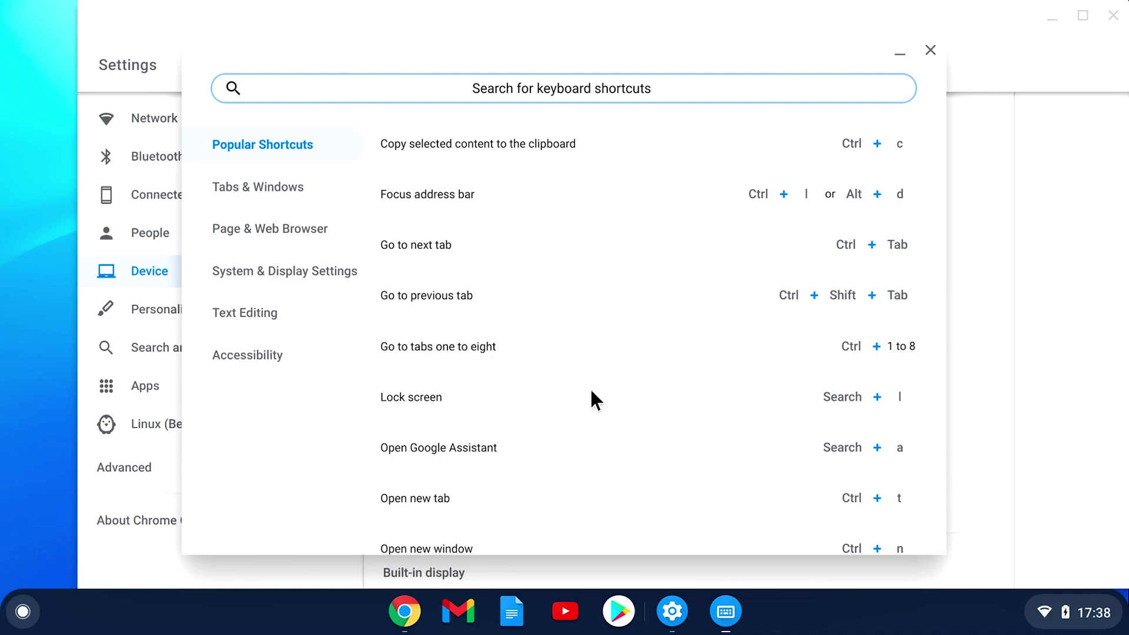
{"action": "scroll", "coordinate": [661, 266], "scroll_direction": "down", "scroll_amount": 2}
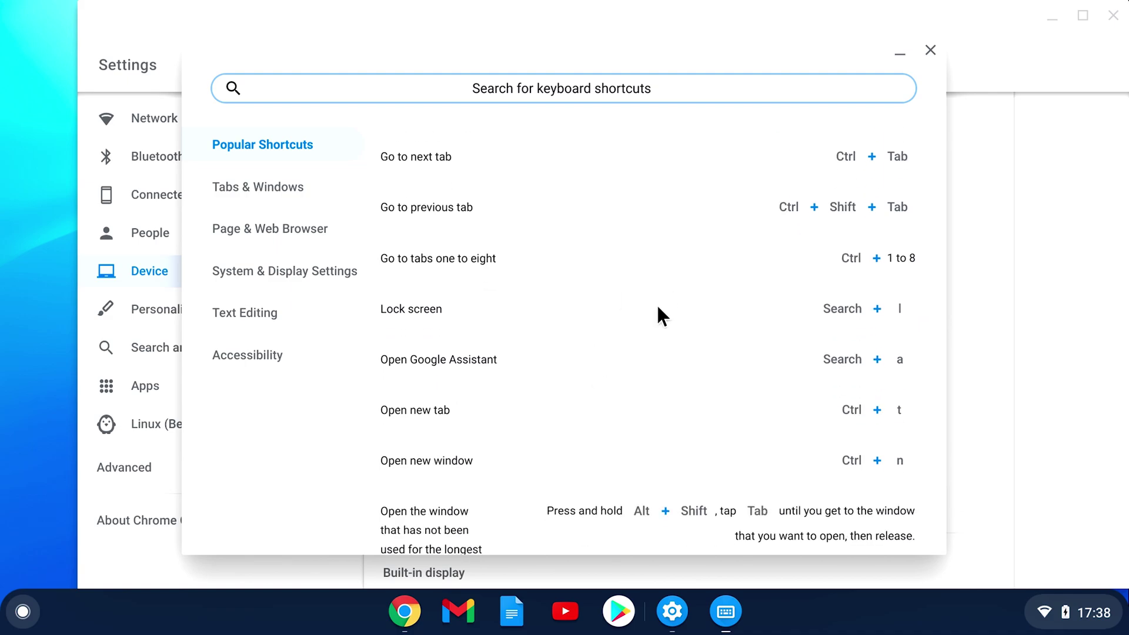
{"action": "scroll", "coordinate": [656, 304], "scroll_direction": "down", "scroll_amount": 5}
{"action": "scroll", "coordinate": [658, 311], "scroll_direction": "down", "scroll_amount": 5}
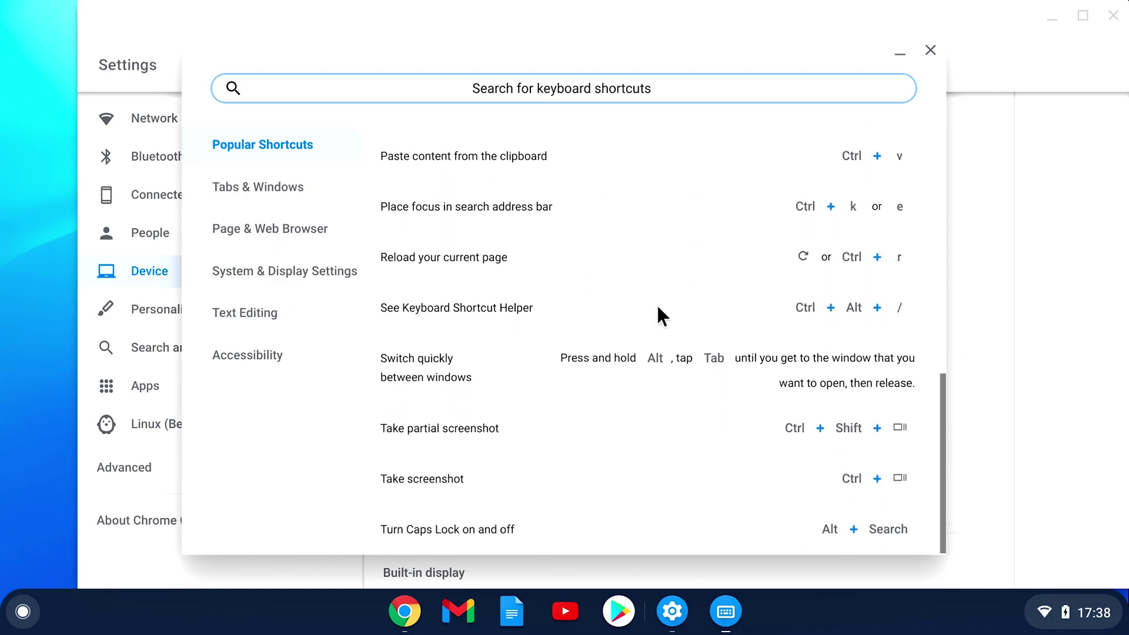
{"action": "scroll", "coordinate": [657, 308], "scroll_direction": "up", "scroll_amount": 10}
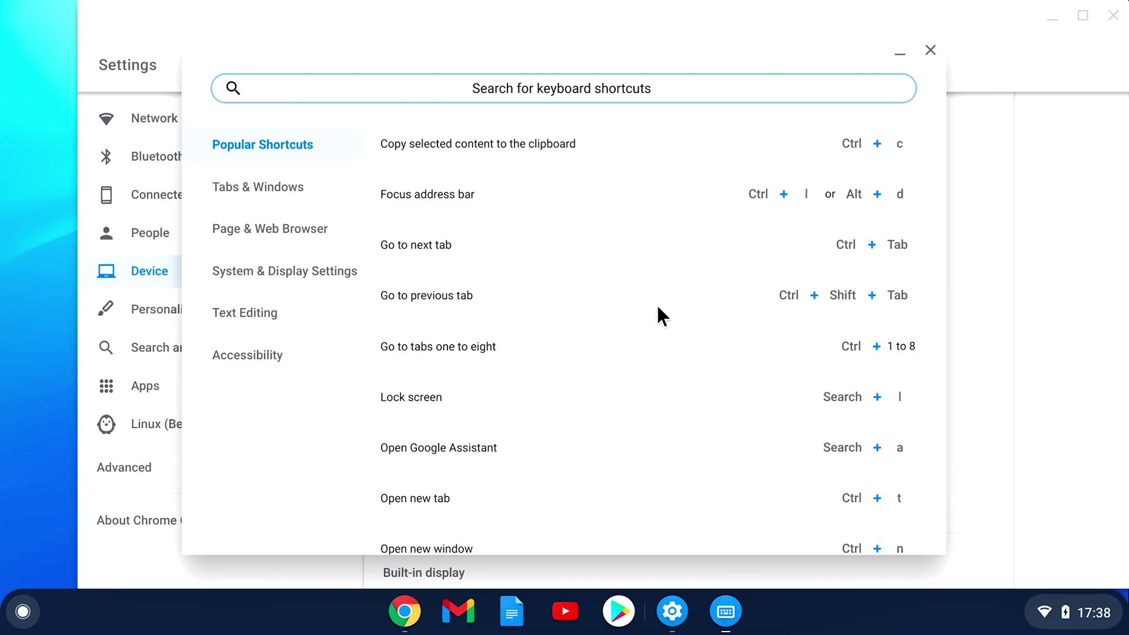
{"action": "scroll", "coordinate": [657, 307], "scroll_direction": "down", "scroll_amount": 3}
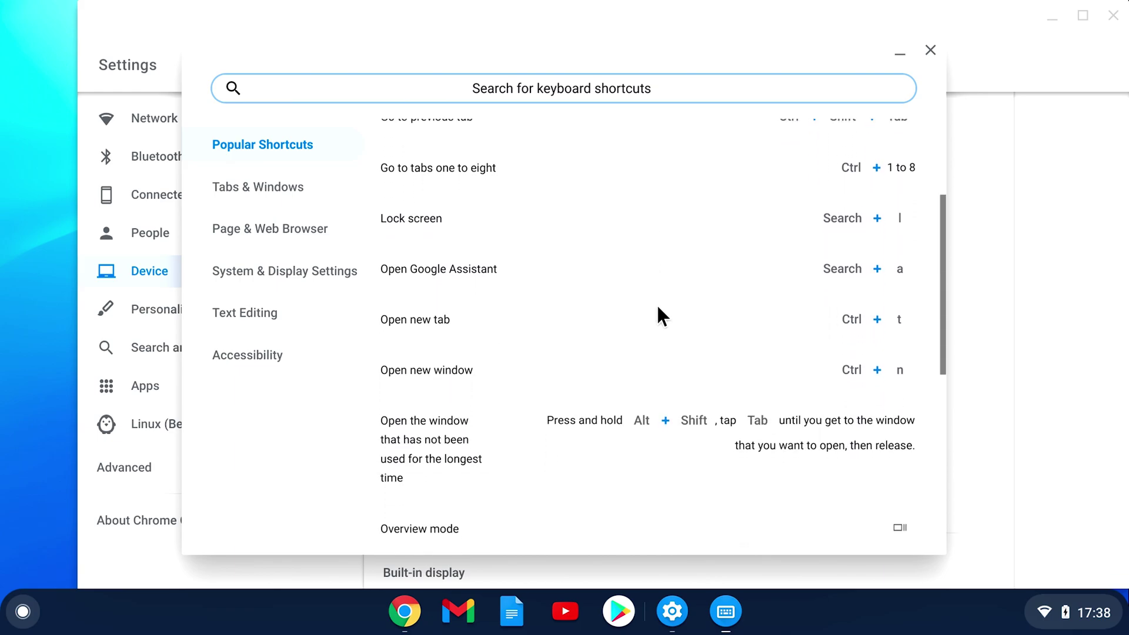
{"action": "scroll", "coordinate": [657, 307], "scroll_direction": "up", "scroll_amount": 1}
{"action": "scroll", "coordinate": [657, 306], "scroll_direction": "down", "scroll_amount": 3}
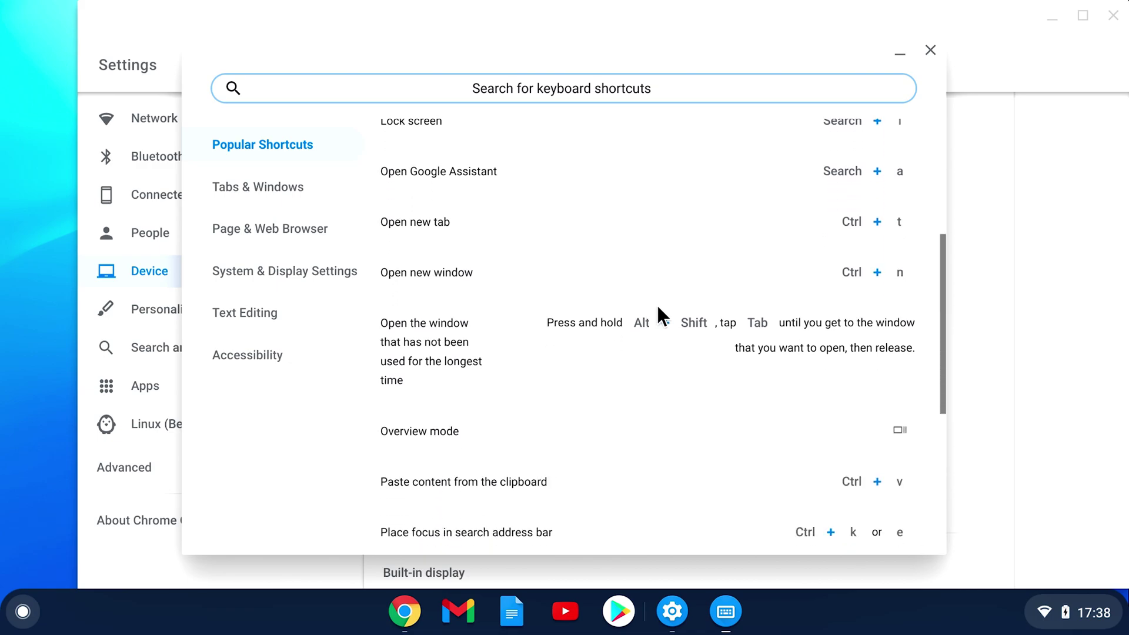
{"action": "scroll", "coordinate": [657, 307], "scroll_direction": "up", "scroll_amount": 5}
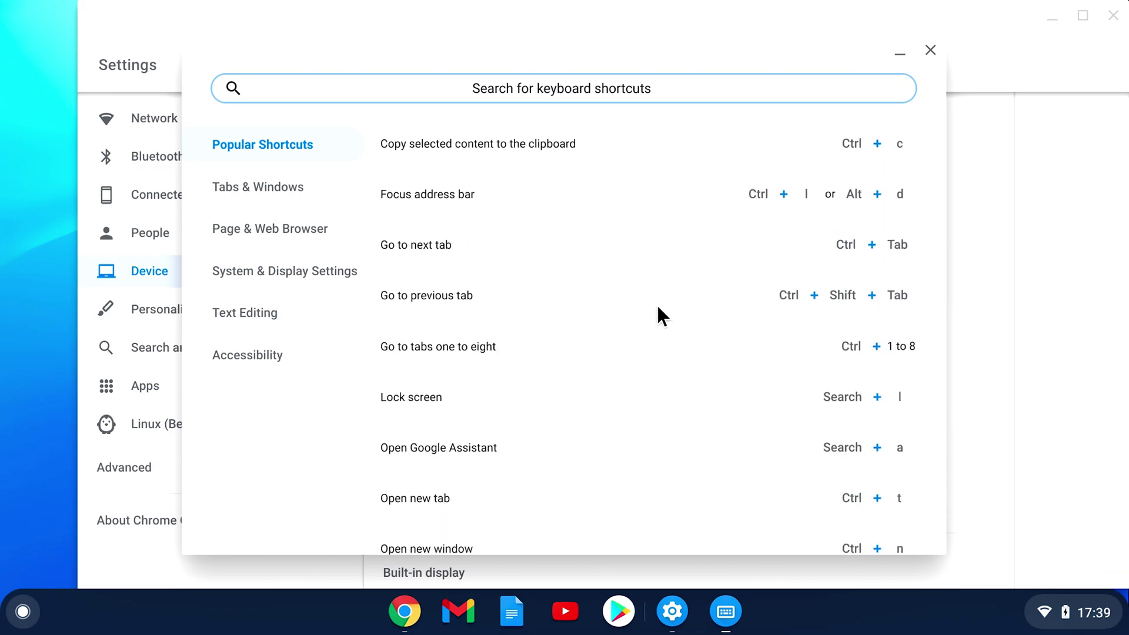
{"action": "scroll", "coordinate": [658, 306], "scroll_direction": "down", "scroll_amount": 8}
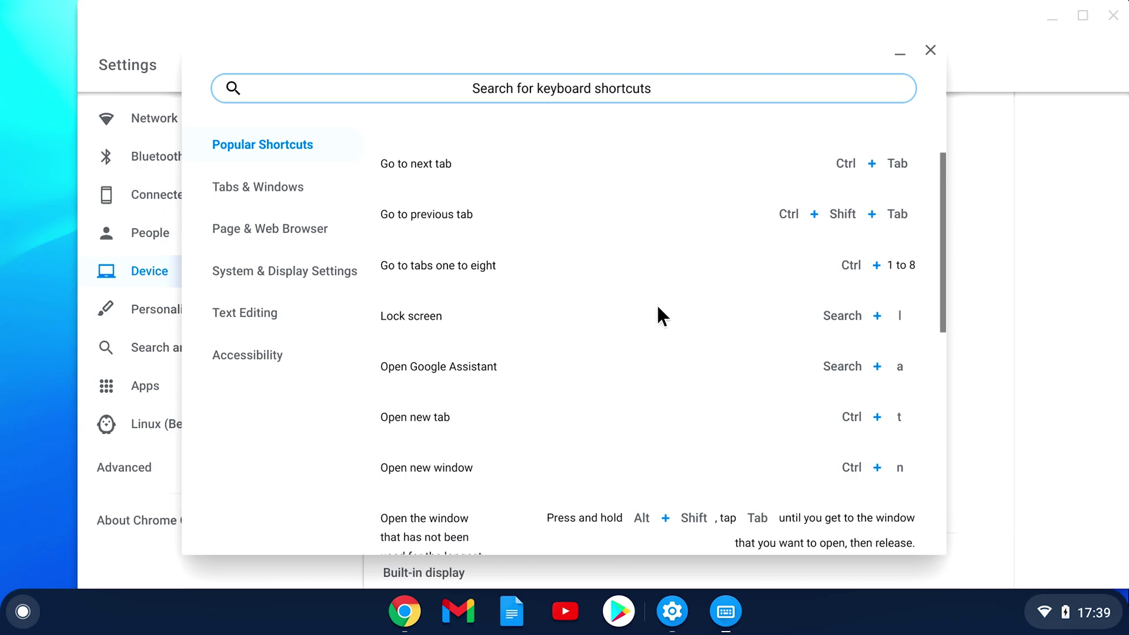
{"action": "scroll", "coordinate": [657, 307], "scroll_direction": "down", "scroll_amount": 4}
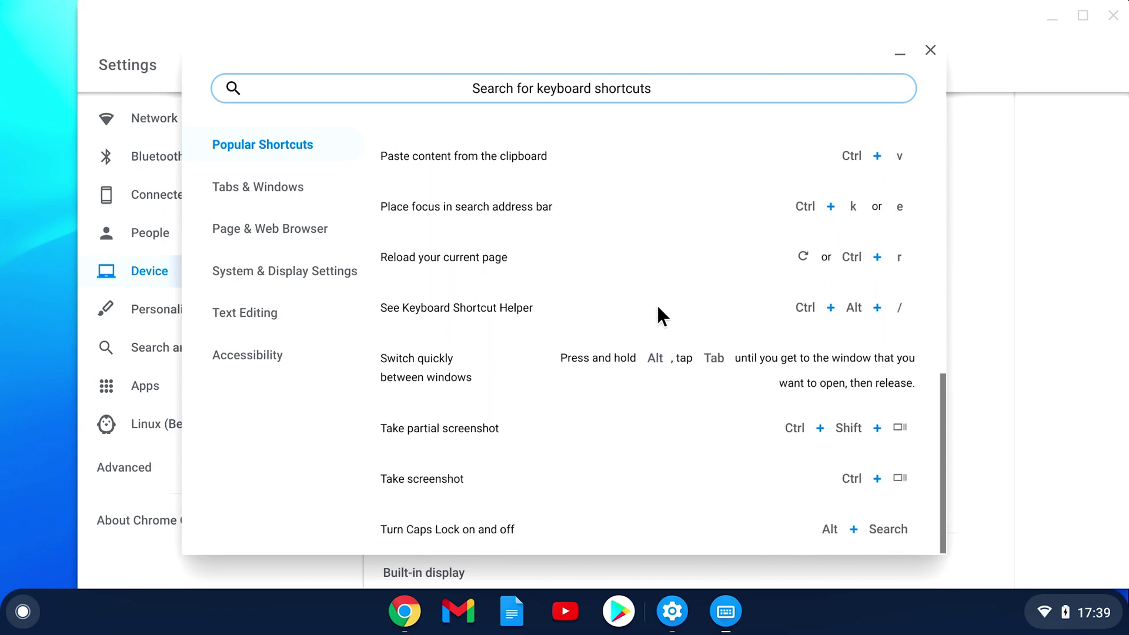
- View each shortcut category from Tabs & Windows to Accessibility, then close the helper and Settings
{"action": "left_click", "coordinate": [236, 185]}
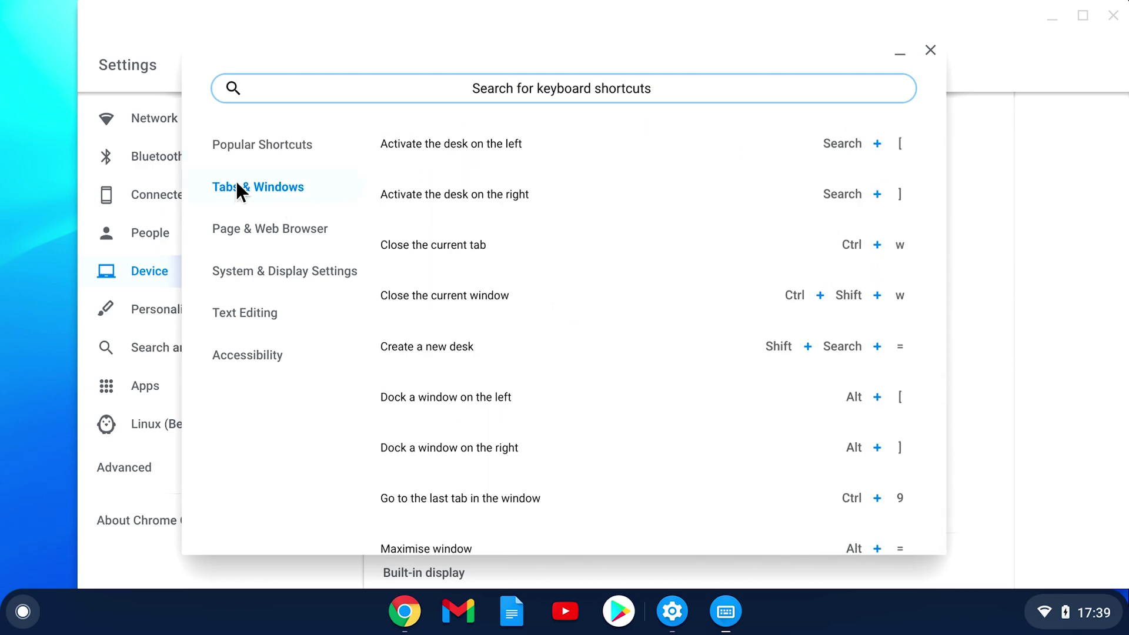
{"action": "left_click", "coordinate": [253, 233]}
{"action": "left_click", "coordinate": [262, 271]}
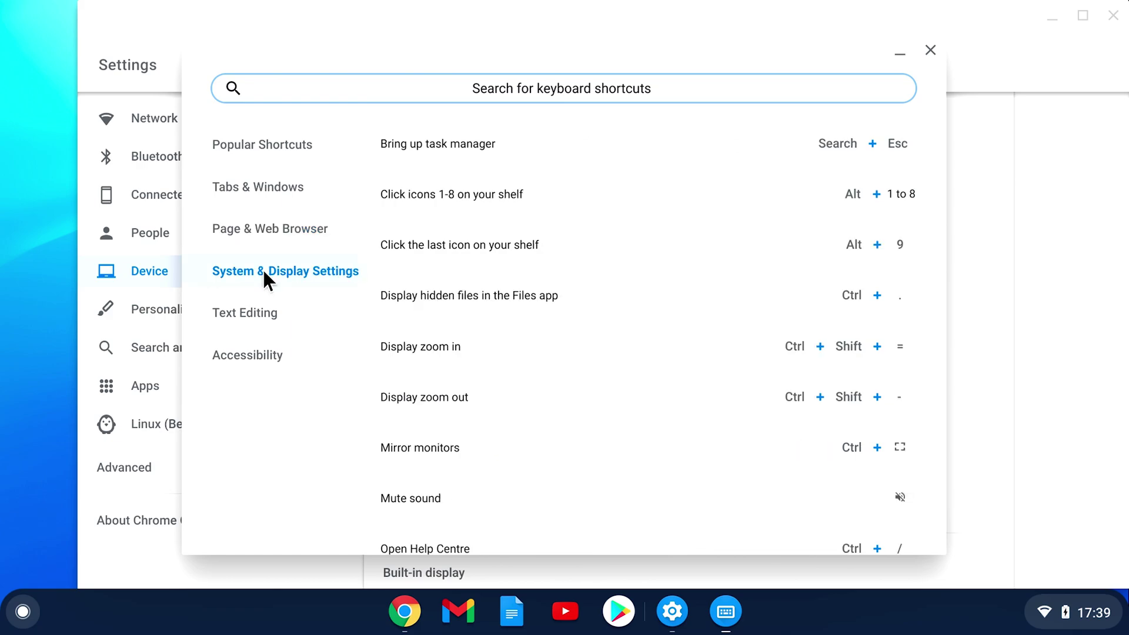
{"action": "left_click", "coordinate": [265, 315]}
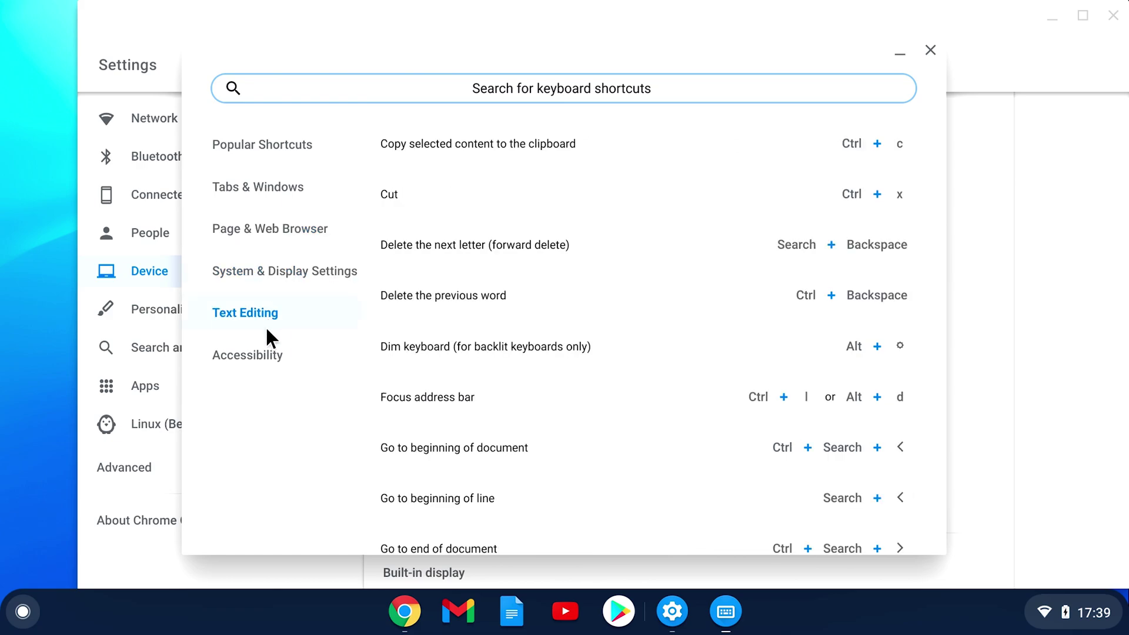
{"action": "left_click", "coordinate": [260, 363]}
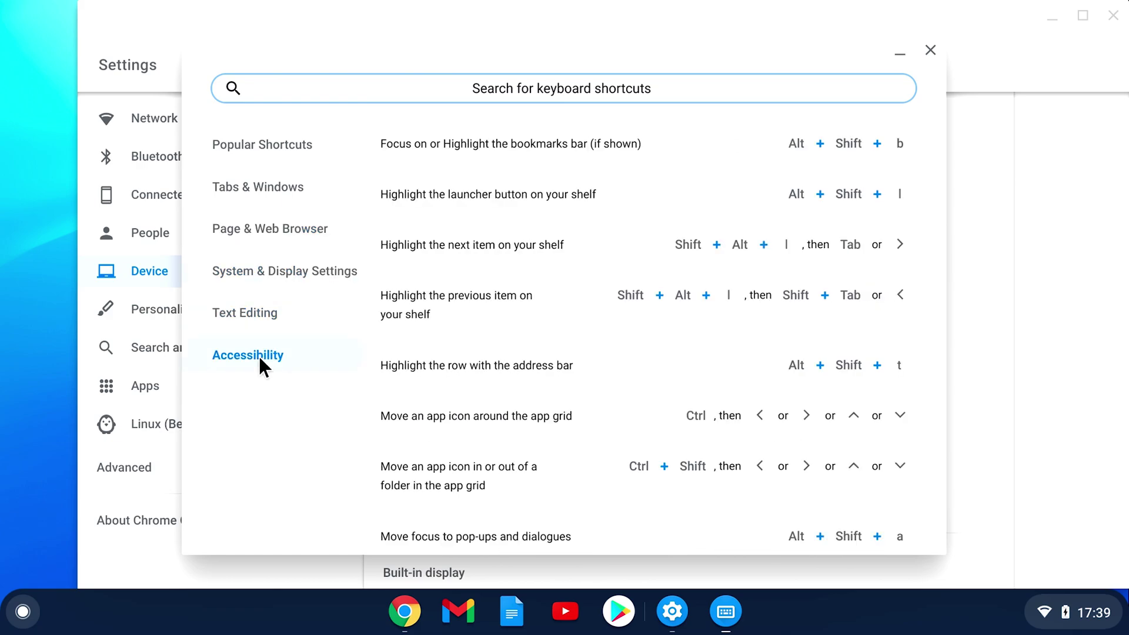
{"action": "left_click", "coordinate": [928, 53]}
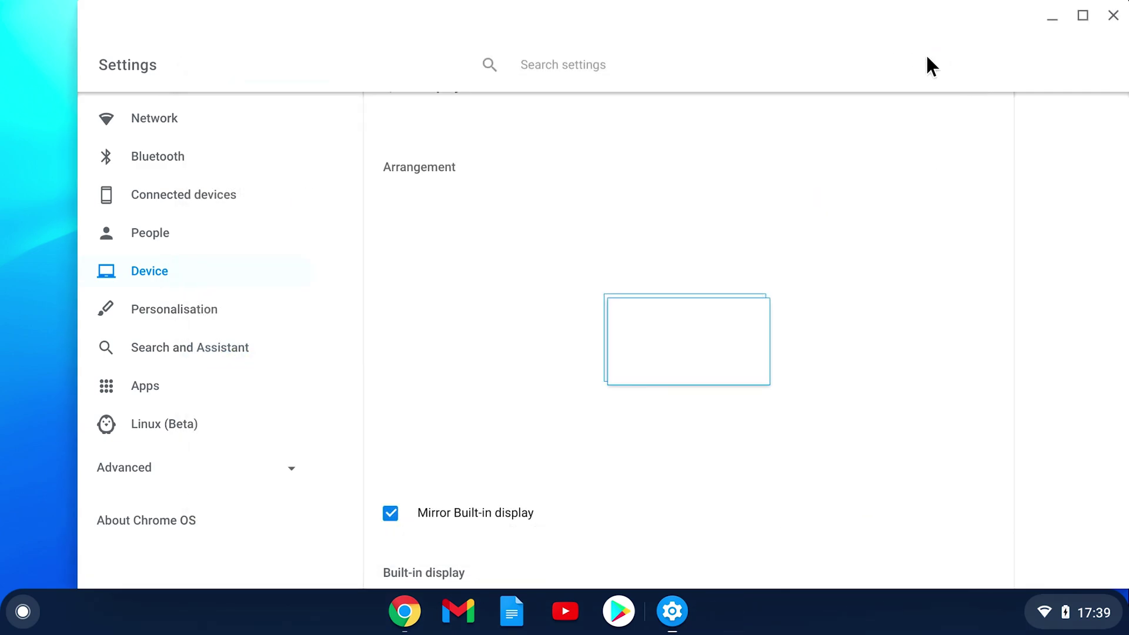
{"action": "left_click", "coordinate": [1113, 14]}
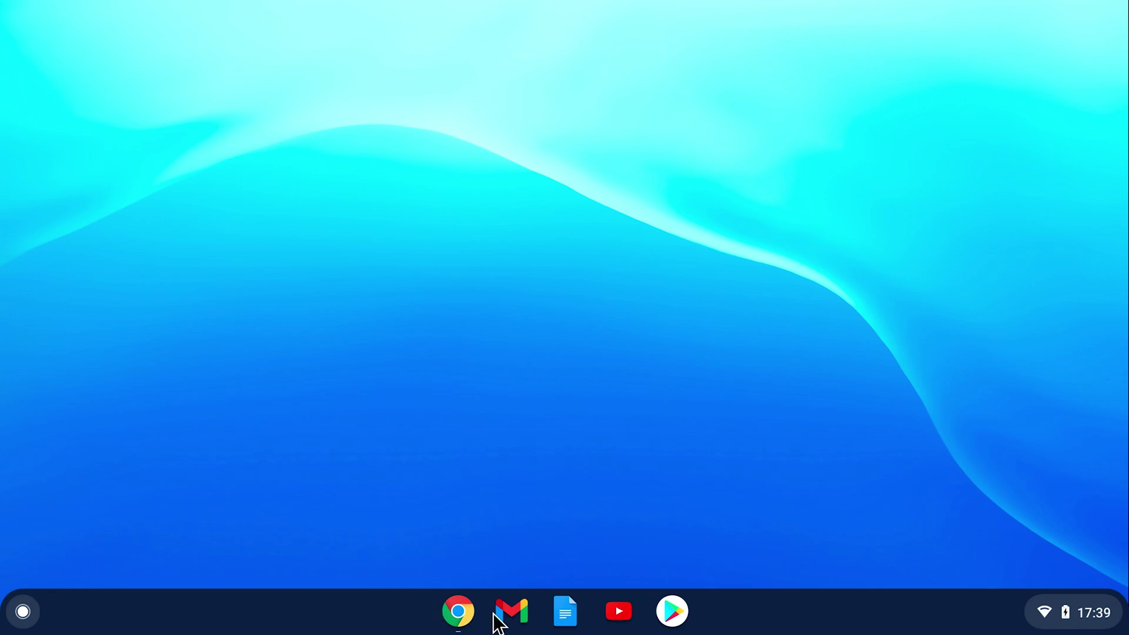
- Reopen Chrome from the shelf, maximise it, and scroll the AndroidTV.Tips page
{"action": "left_click", "coordinate": [456, 620]}
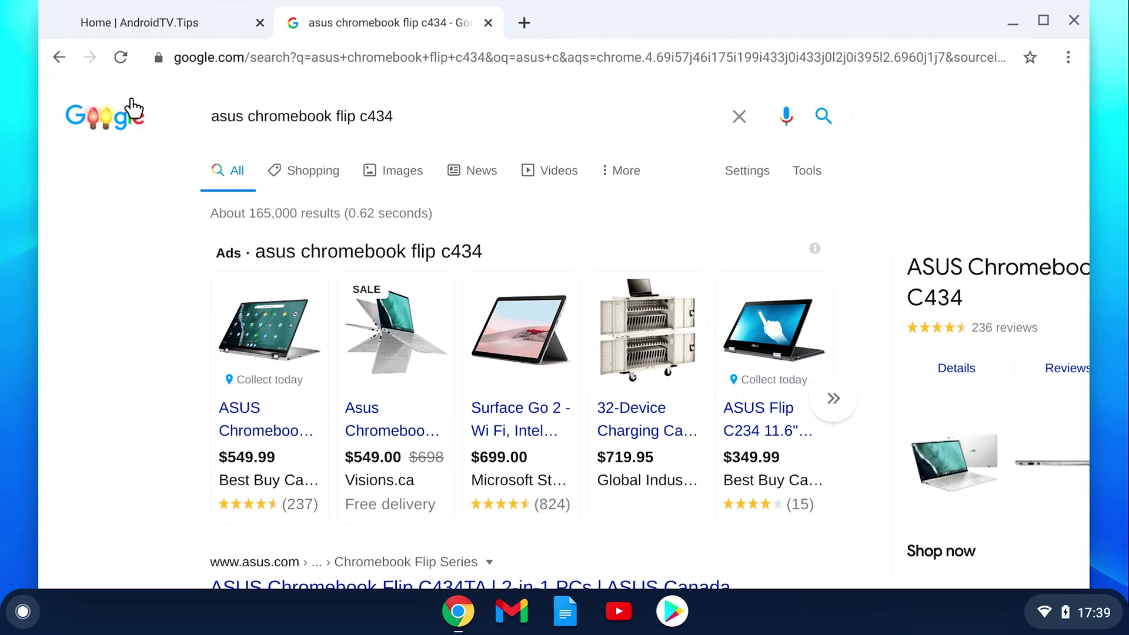
{"action": "left_click", "coordinate": [1043, 20]}
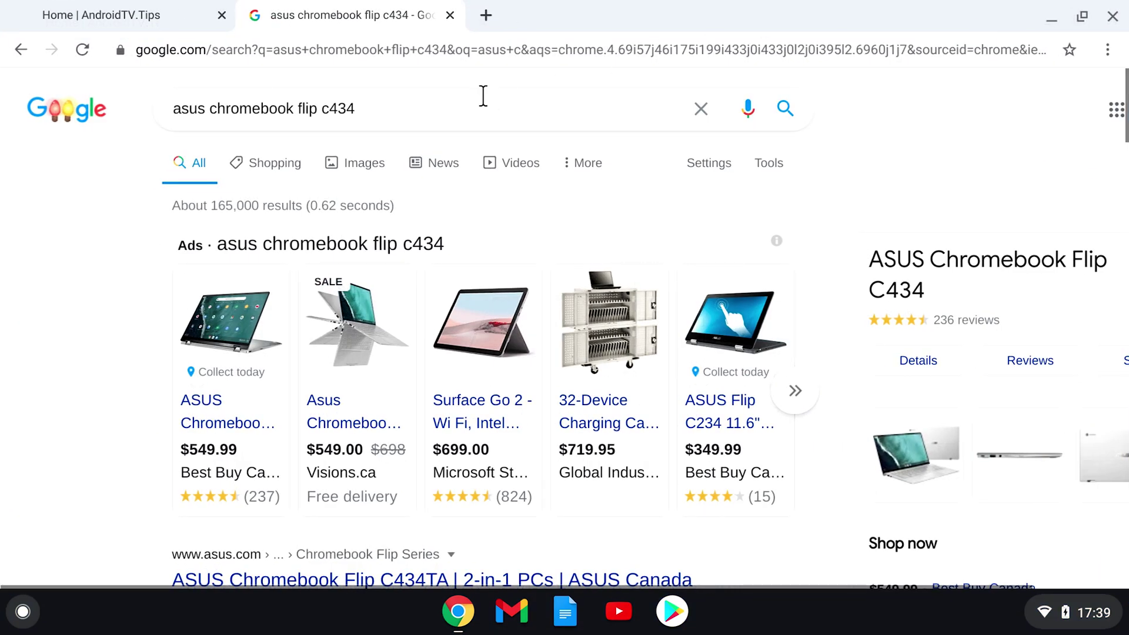
{"action": "left_click", "coordinate": [74, 23]}
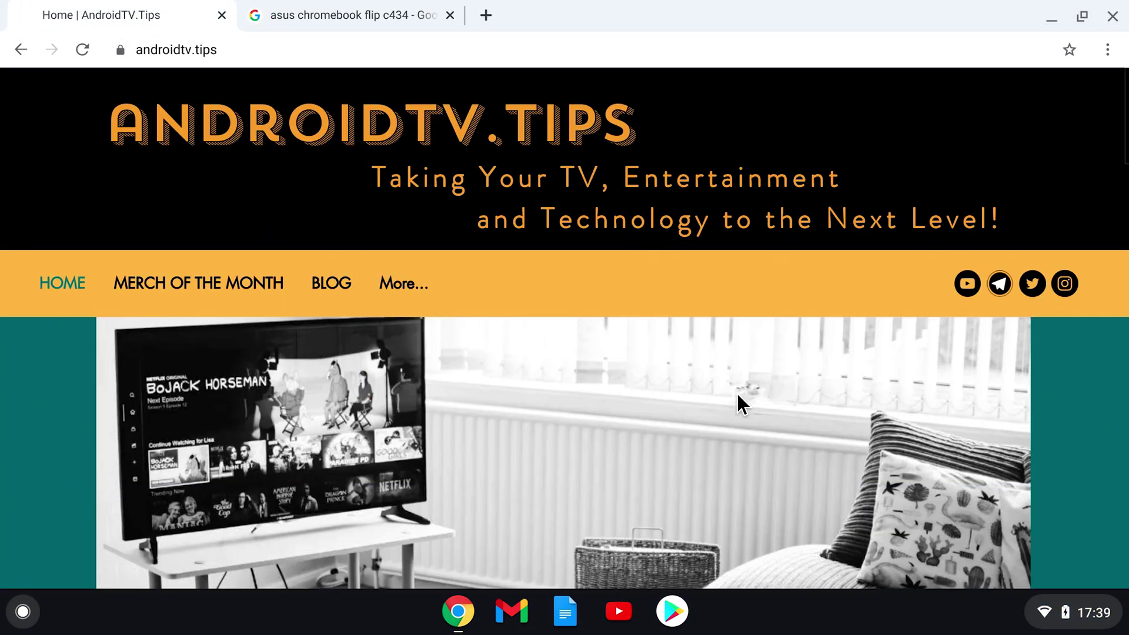
{"action": "scroll", "coordinate": [737, 393], "scroll_direction": "down", "scroll_amount": 8}
{"action": "scroll", "coordinate": [737, 394], "scroll_direction": "up", "scroll_amount": 10}
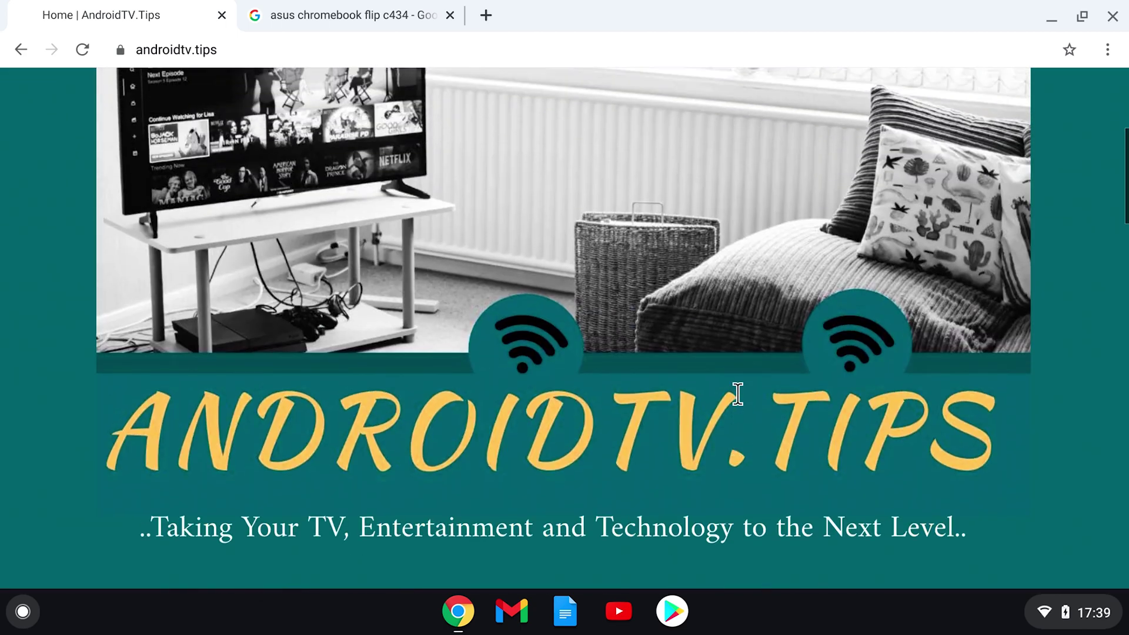
{"action": "scroll", "coordinate": [737, 395], "scroll_direction": "down", "scroll_amount": 3}
{"action": "scroll", "coordinate": [738, 395], "scroll_direction": "down", "scroll_amount": 5}
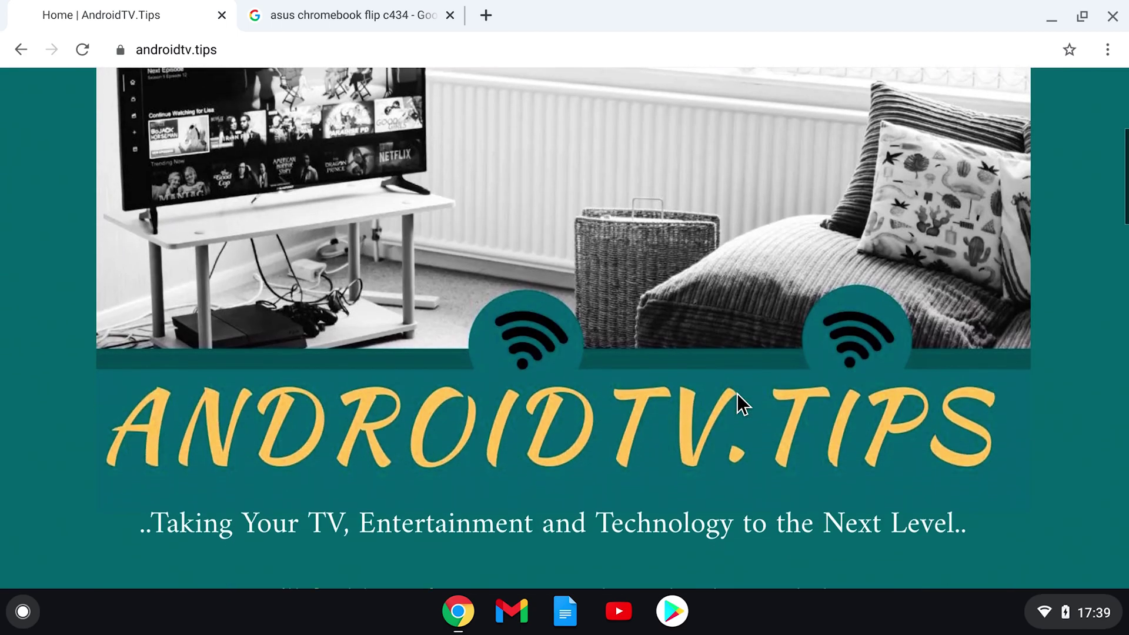
{"action": "scroll", "coordinate": [737, 395], "scroll_direction": "up", "scroll_amount": 8}
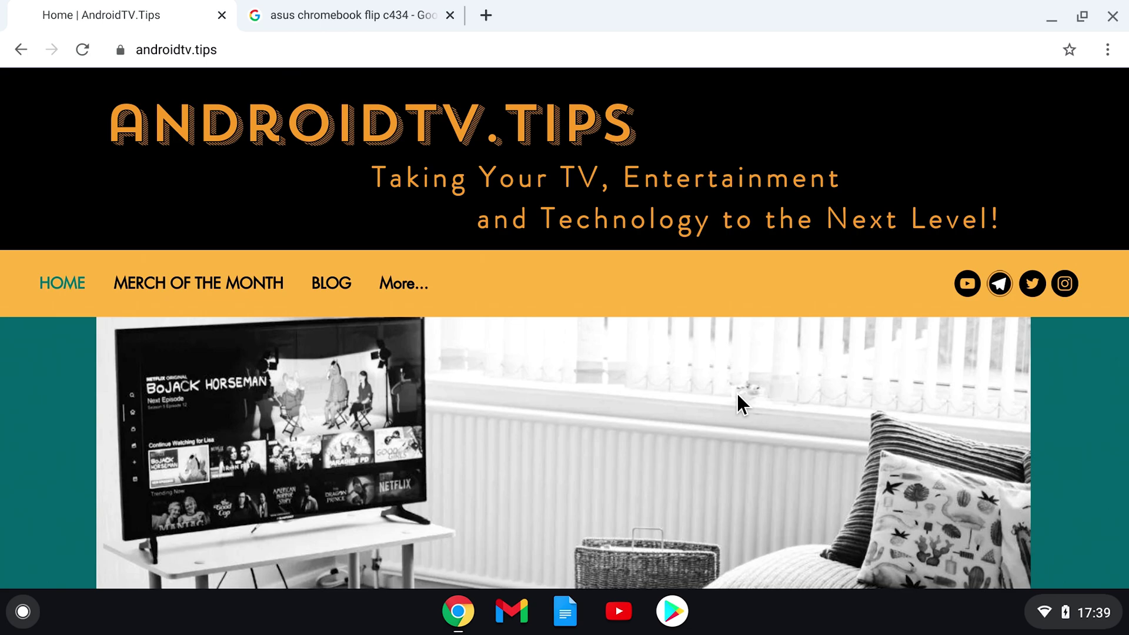
- Switch between the Google results and AndroidTV.Tips tabs with Ctrl+Tab, ending on AndroidTV.Tips
{"action": "key", "text": "ctrl+Tab"}
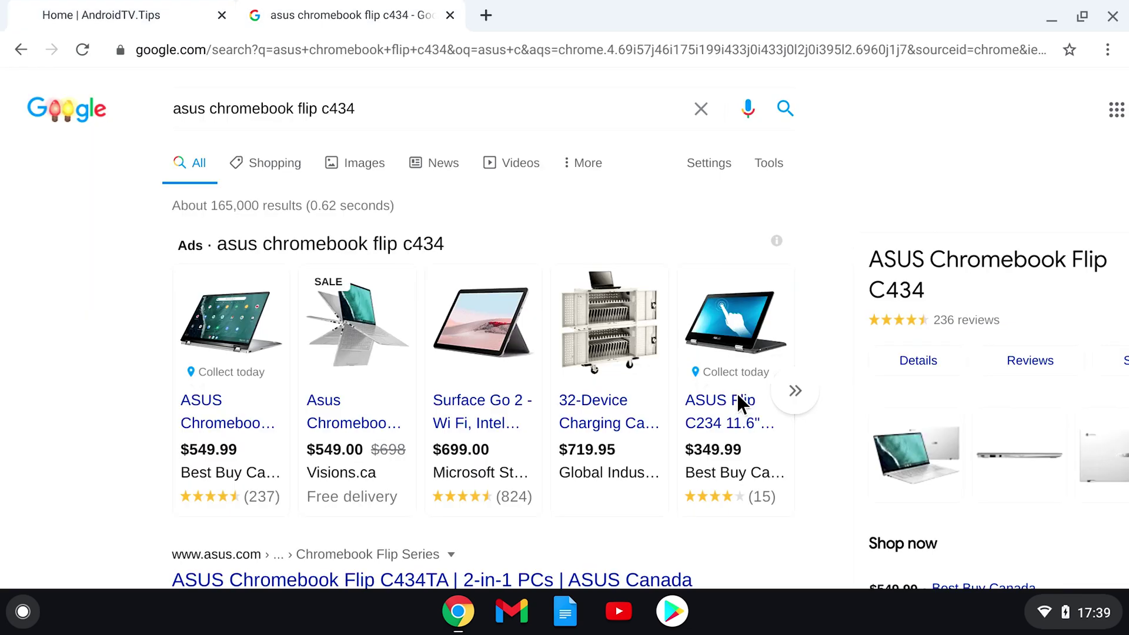
{"action": "key", "text": "ctrl+shift+Tab"}
{"action": "key", "text": "ctrl+Tab"}
{"action": "key", "text": "ctrl+shift+Tab"}
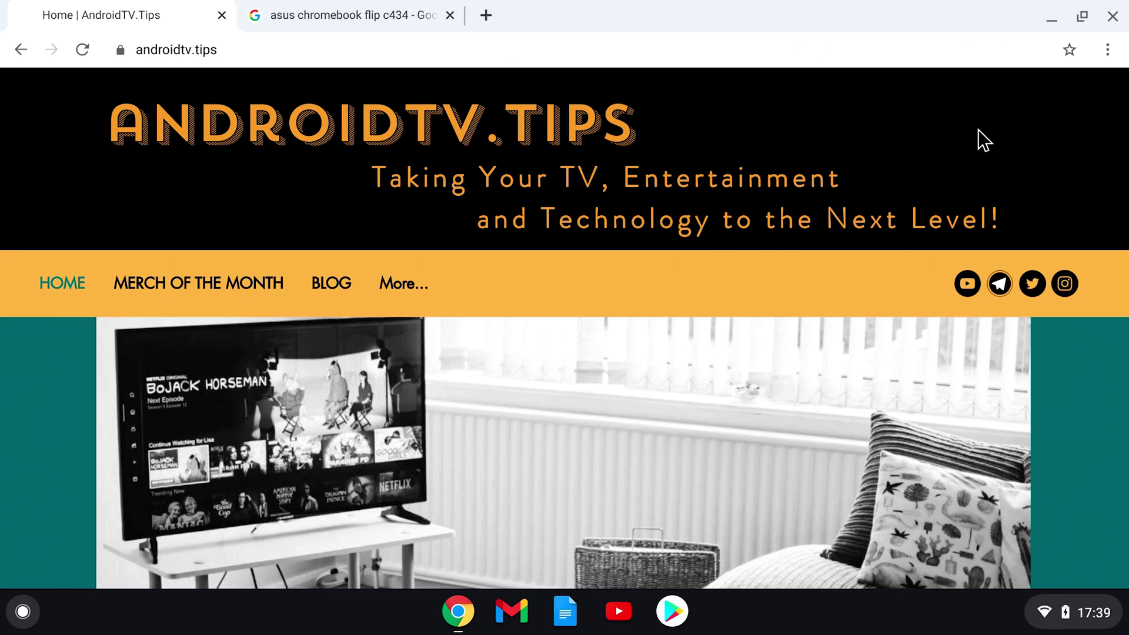
- Expand the More... navigation section on the AndroidTV.Tips site
{"action": "left_click", "coordinate": [374, 268]}
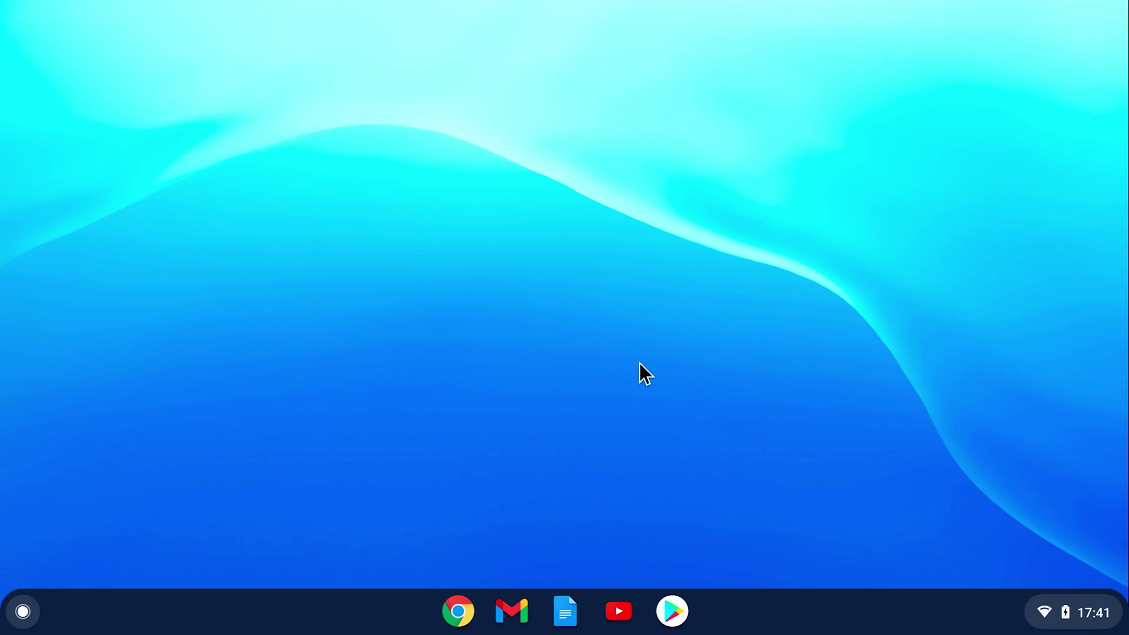
{"action": "left_click", "coordinate": [1046, 617]}
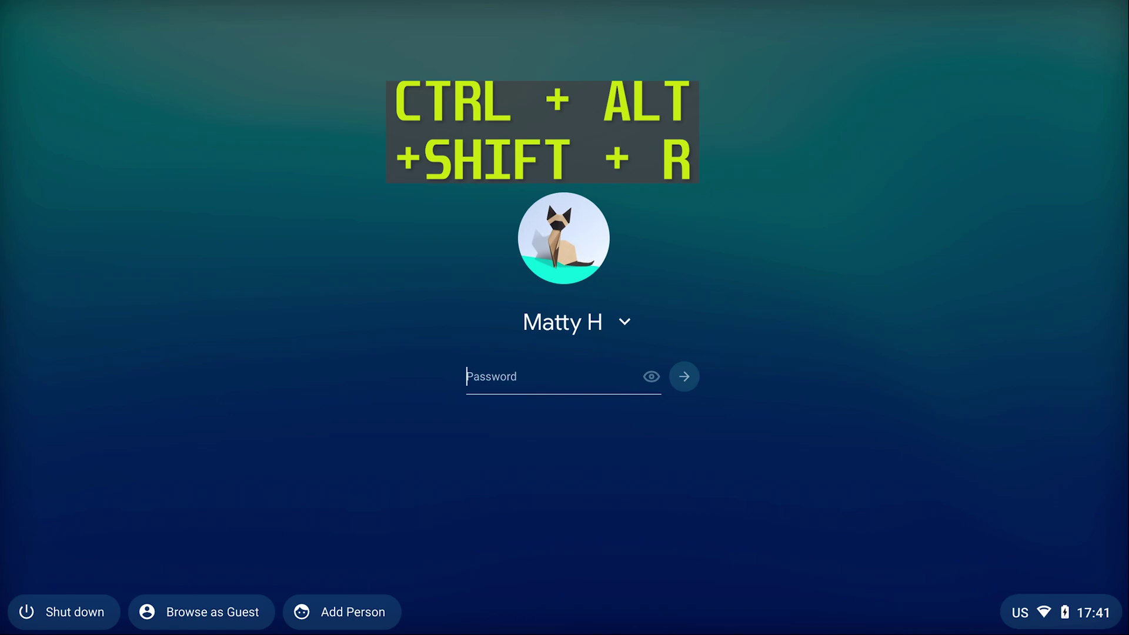
{"action": "key", "text": "ctrl+alt+shift+r"}
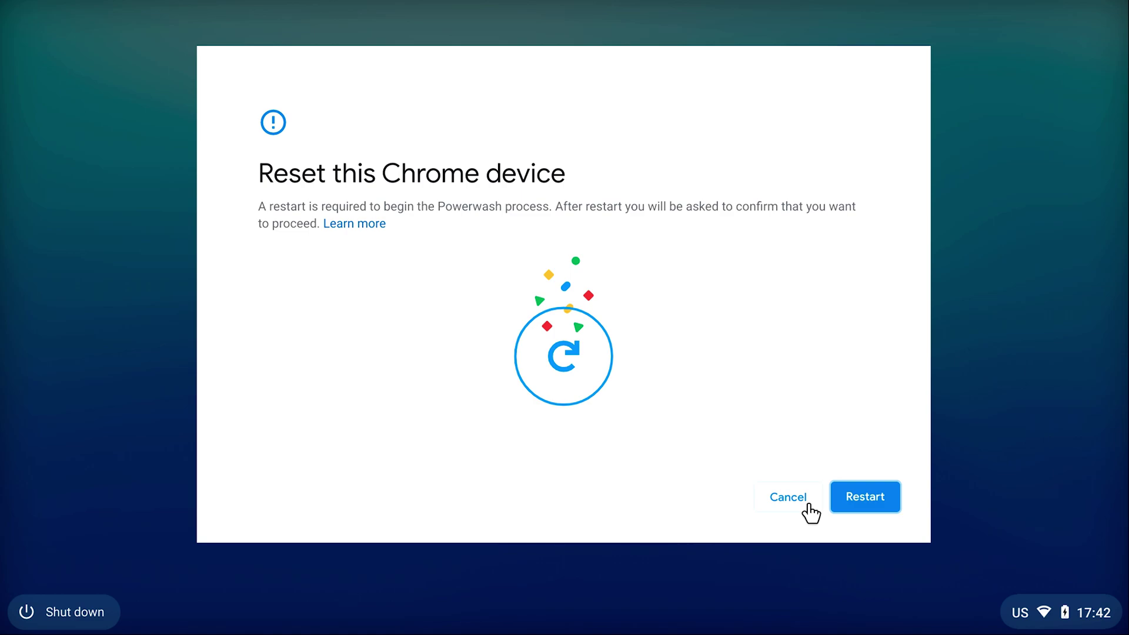
{"action": "left_click", "coordinate": [788, 498]}
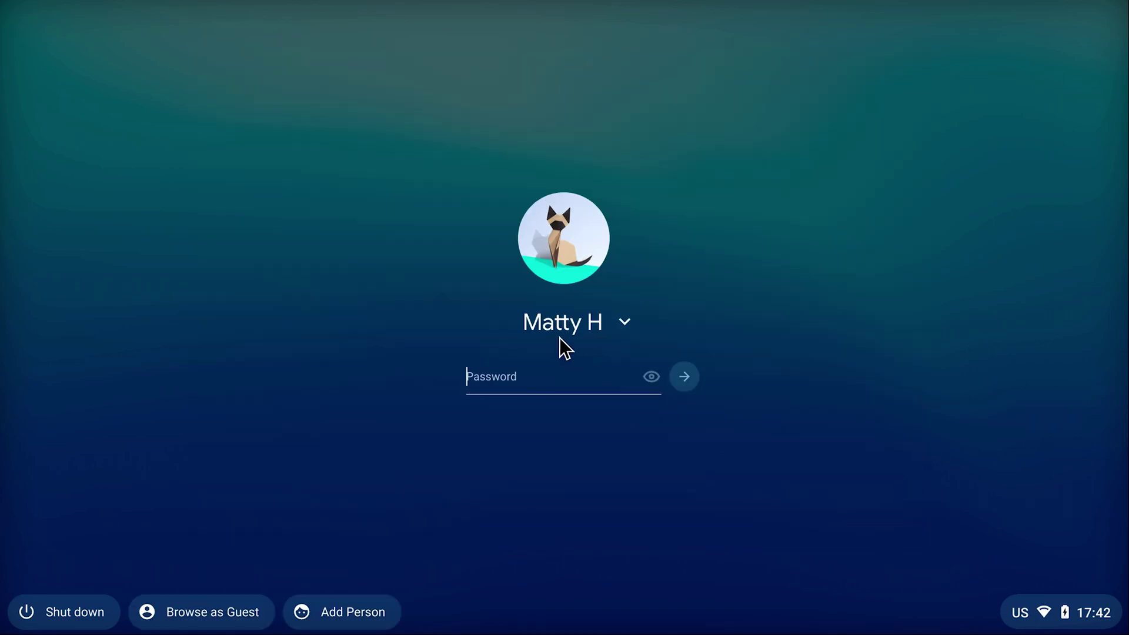
- Sign in with the account password and launch the Play Store from the shelf
{"action": "type", "text": "*****"}
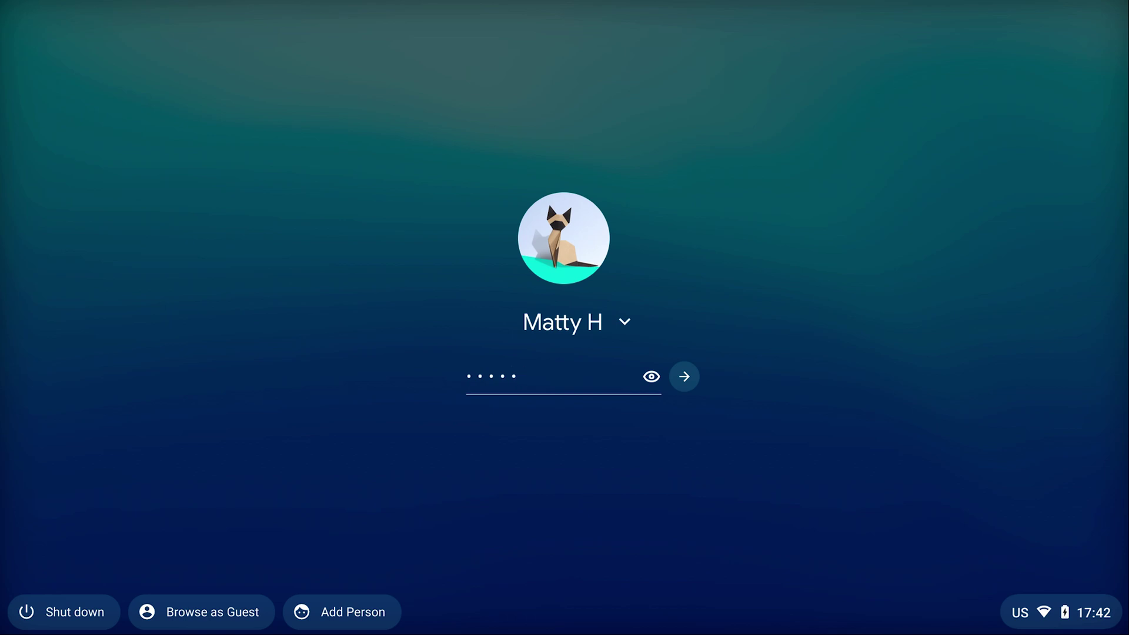
{"action": "key", "text": "Return"}
{"action": "left_click", "coordinate": [672, 611]}
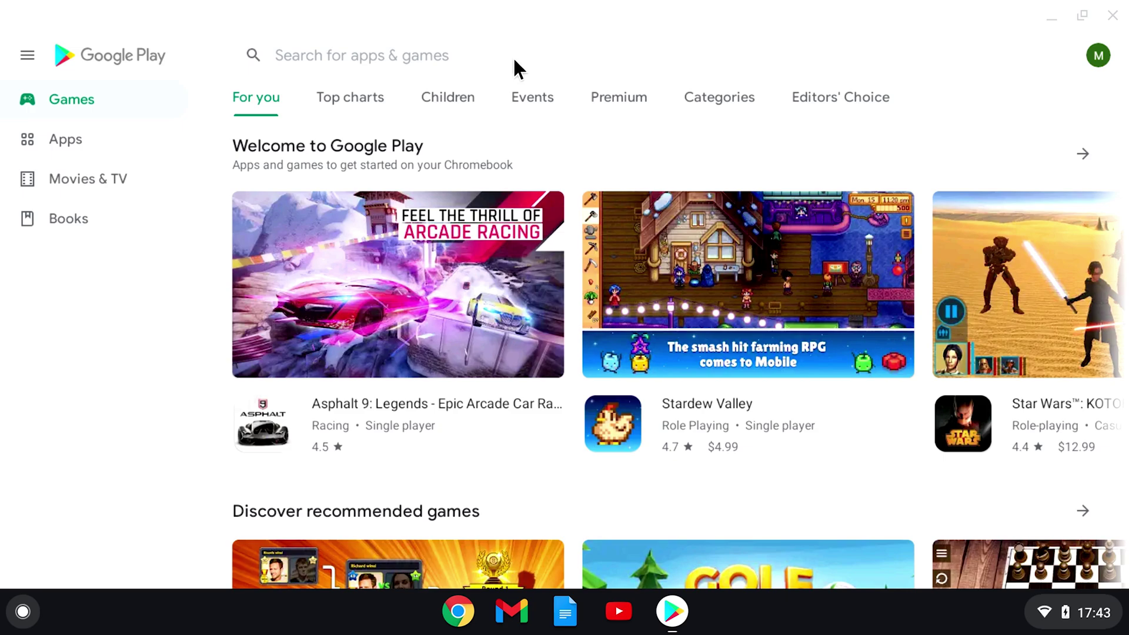
- Browse the Apps and Books sections of Google Play, ending on Games For you
{"action": "left_click", "coordinate": [141, 150]}
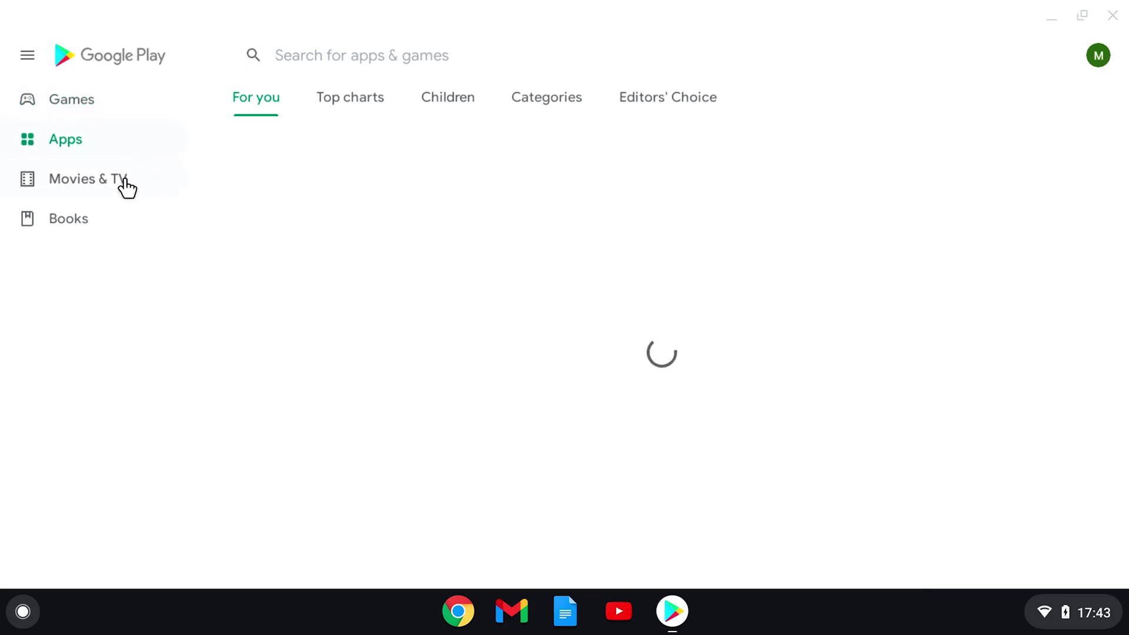
{"action": "left_click", "coordinate": [103, 229]}
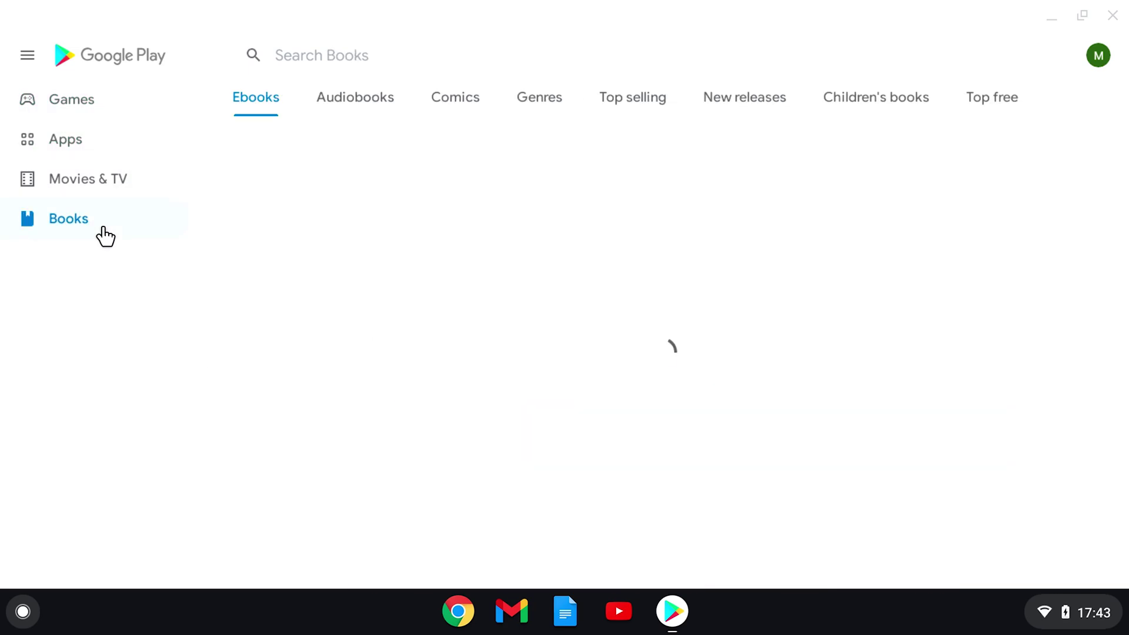
{"action": "left_click", "coordinate": [63, 98]}
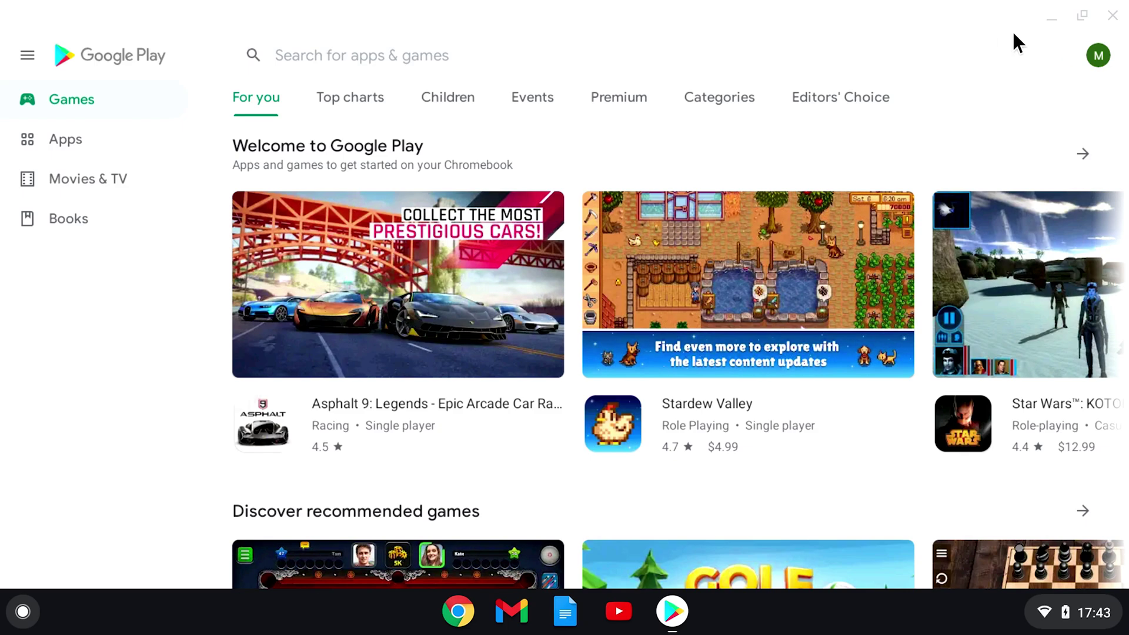
- Minimise the Play Store window, then open and dismiss the desktop context menu
{"action": "left_click", "coordinate": [1050, 19]}
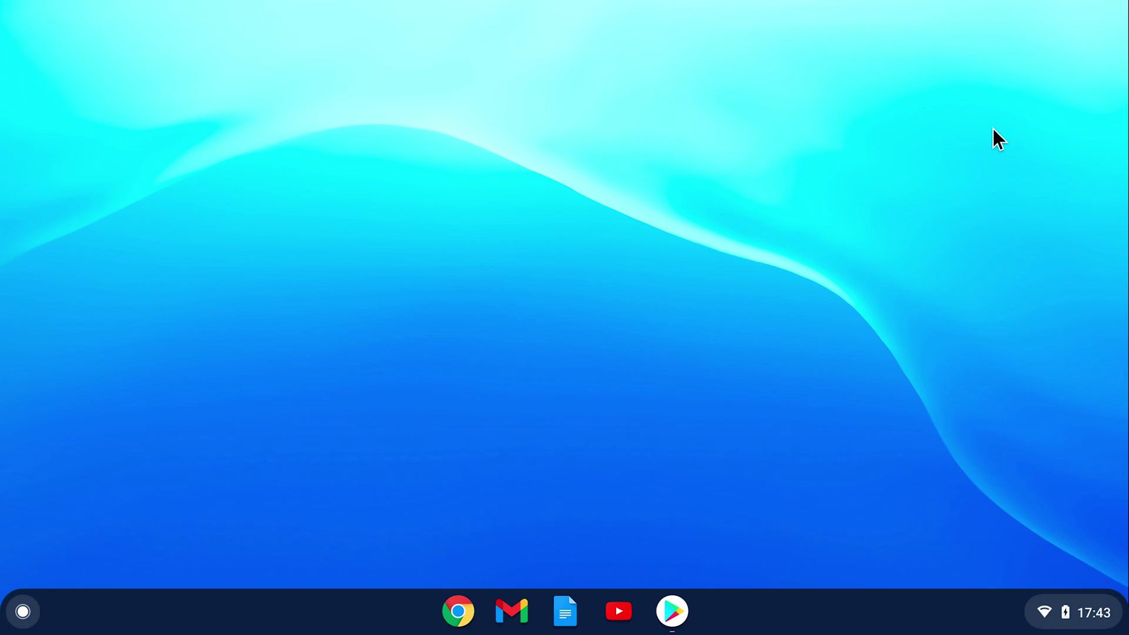
{"action": "right_click", "coordinate": [1050, 19]}
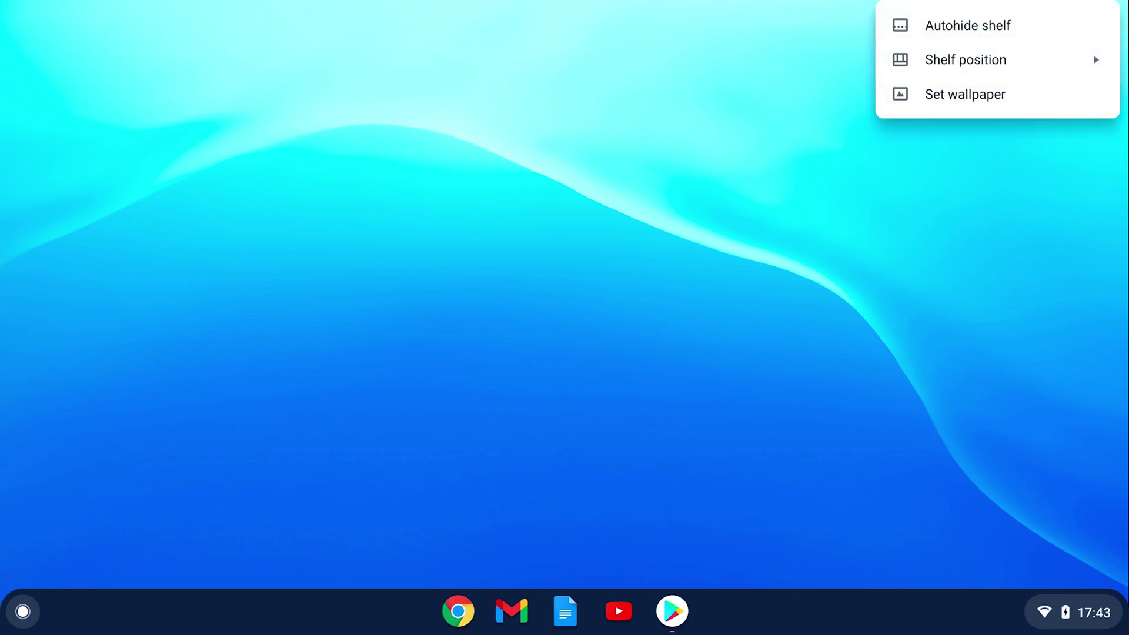
{"action": "key", "text": "Escape"}
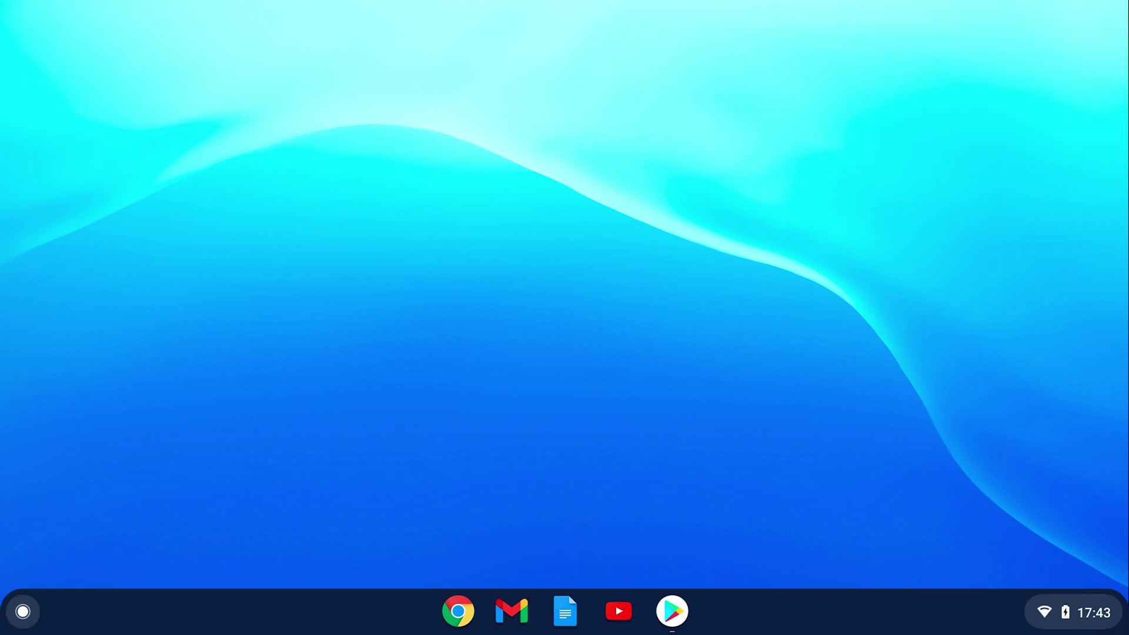
- Open the app launcher, rotate the screen upside down and back, and raise the volume
{"action": "key", "text": "super"}
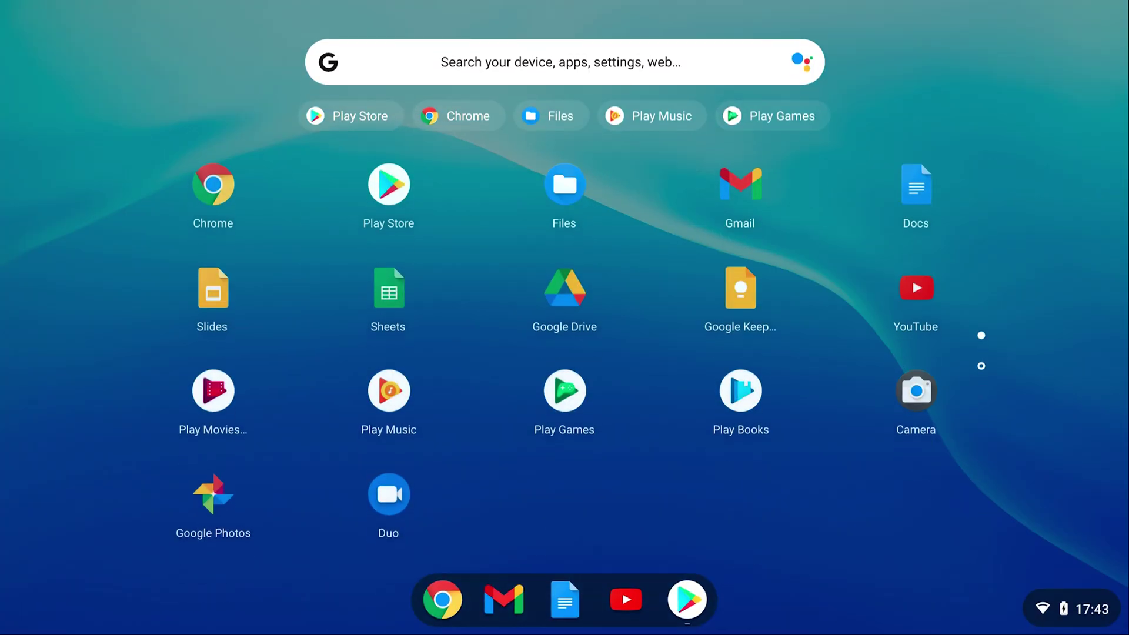
{"action": "key", "text": "ctrl+shift+F3"}
{"action": "key", "text": "ctrl+shift+F3"}
{"action": "key", "text": "XF86AudioRaiseVolume"}
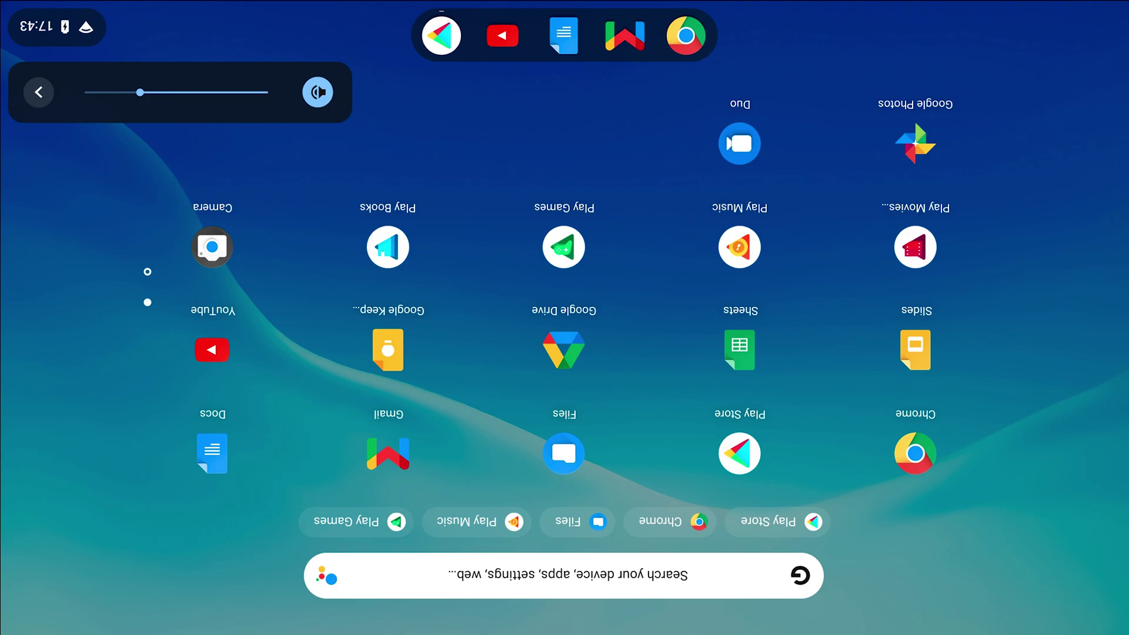
{"action": "key", "text": "ctrl+shift+F3"}
{"action": "key", "text": "ctrl+shift+F3"}
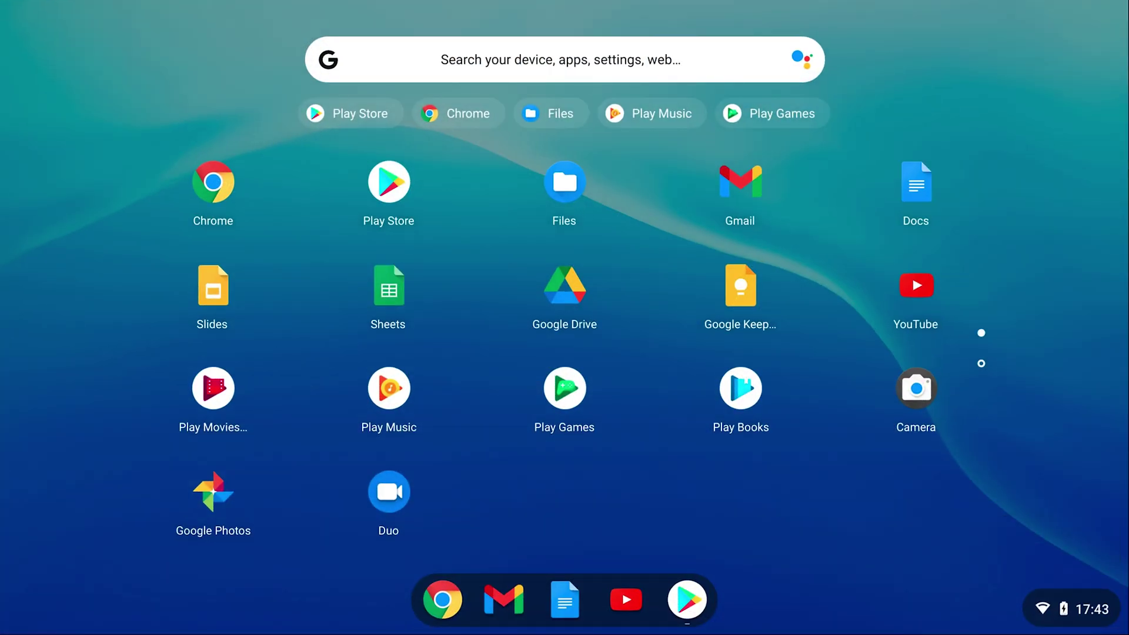
{"action": "key", "text": "XF86AudioRaiseVolume"}
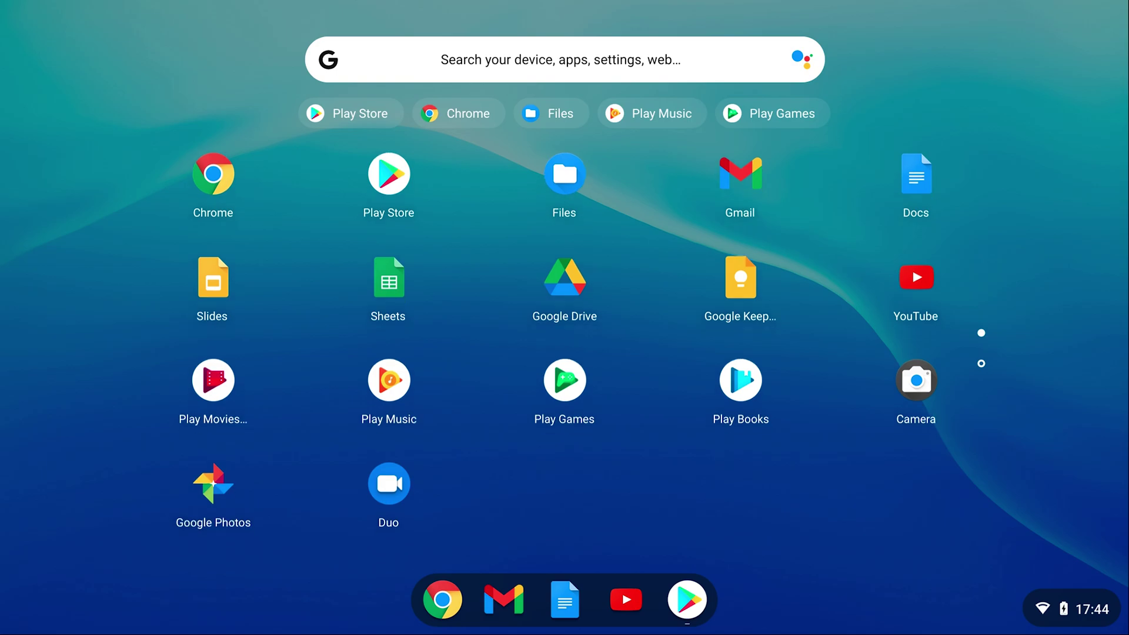
- Scroll through the Play Store Games For you page
{"action": "scroll", "coordinate": [557, 345], "scroll_direction": "down", "scroll_amount": 2}
{"action": "scroll", "coordinate": [557, 345], "scroll_direction": "up", "scroll_amount": 2}
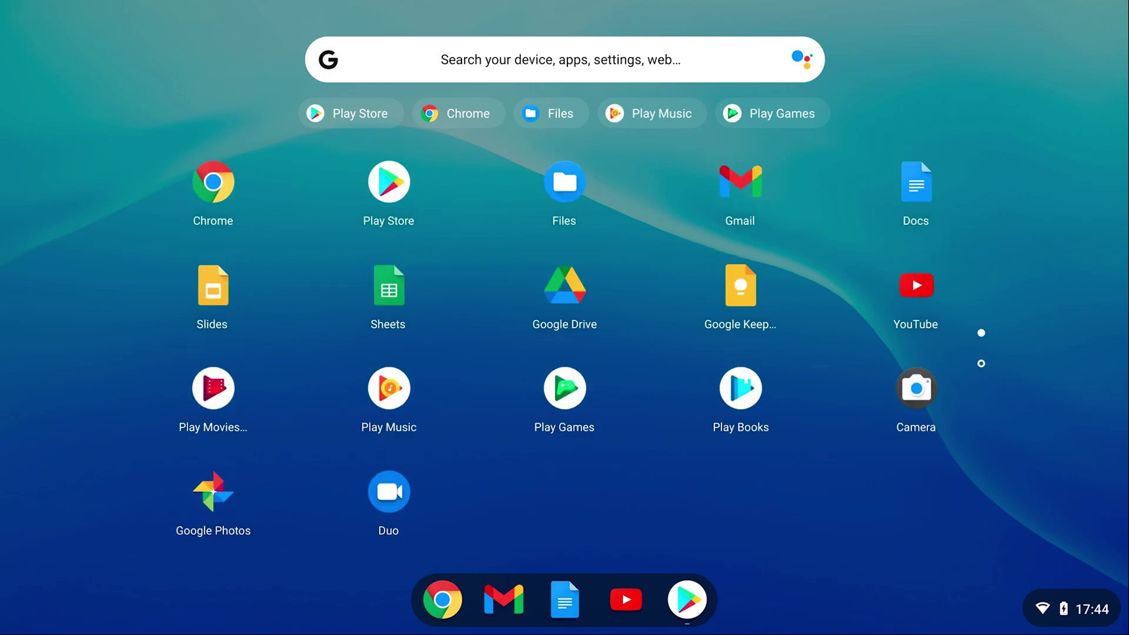
{"action": "scroll", "coordinate": [564, 340], "scroll_direction": "down", "scroll_amount": 3}
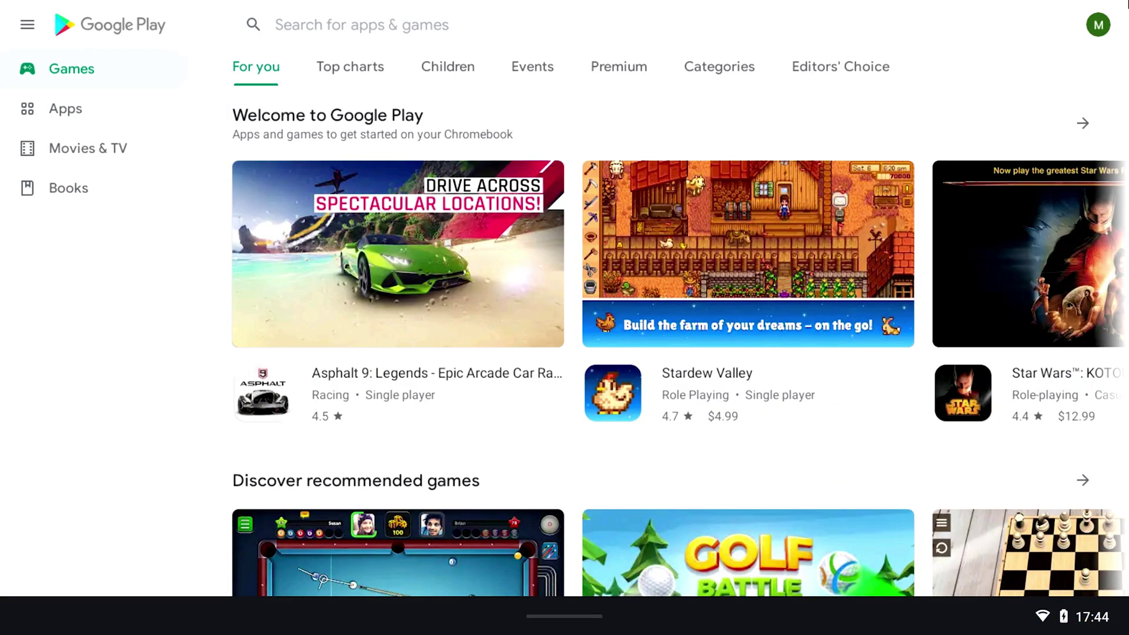
{"action": "scroll", "coordinate": [679, 340], "scroll_direction": "down", "scroll_amount": 20}
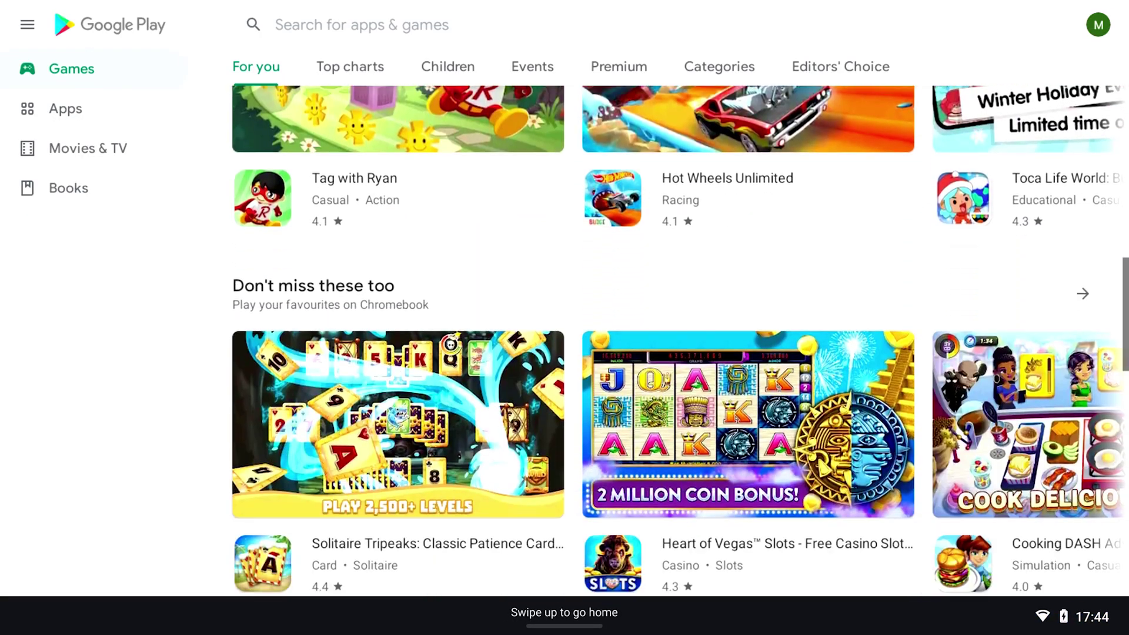
- Switch between the app launcher, the Play Store app and the overview of open windows
{"action": "key", "text": "super"}
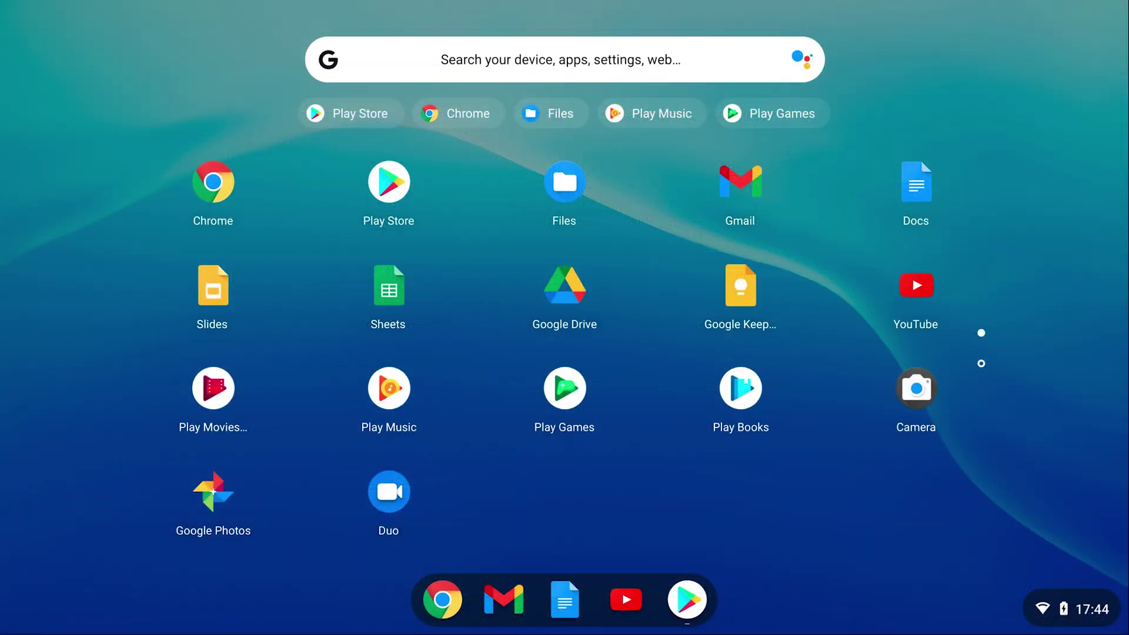
{"action": "key", "text": "super"}
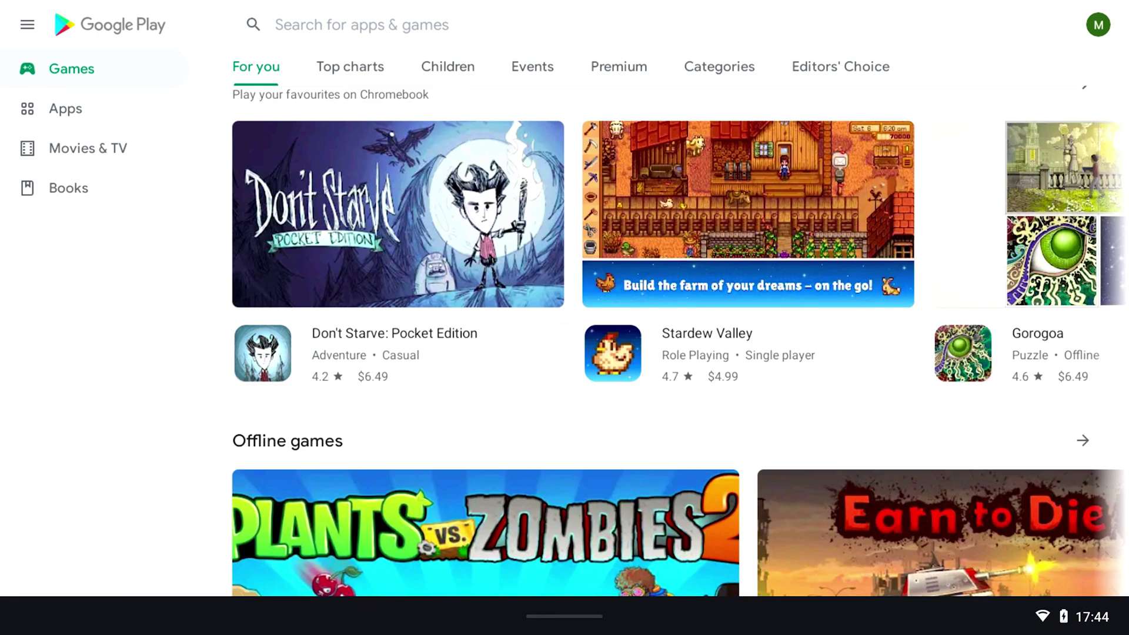
{"action": "key", "text": "F5"}
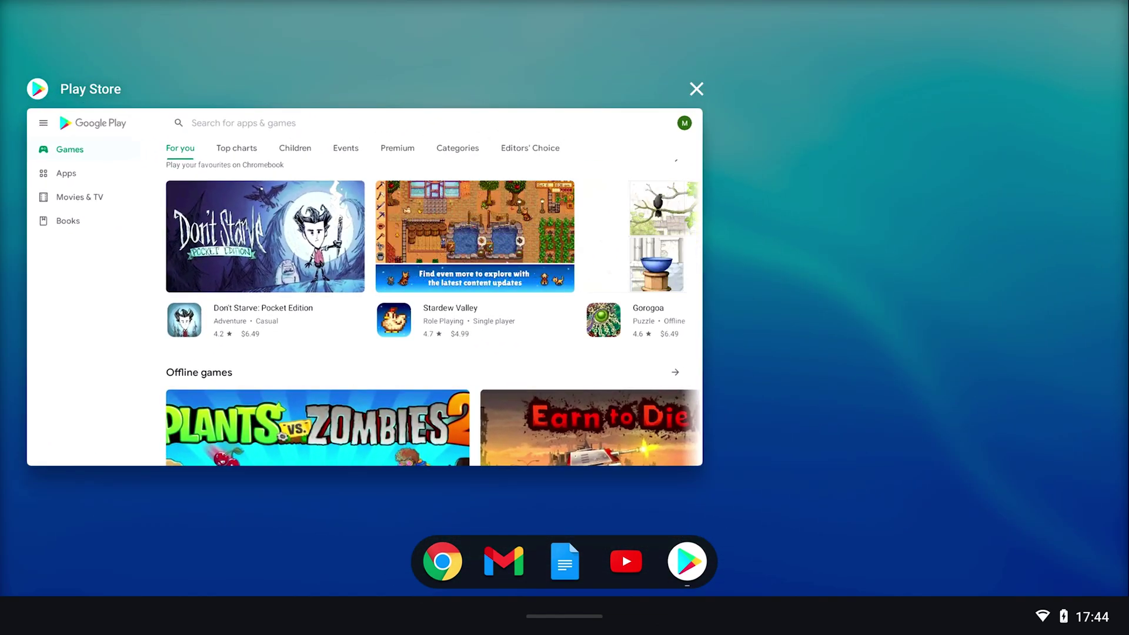
{"action": "key", "text": "super"}
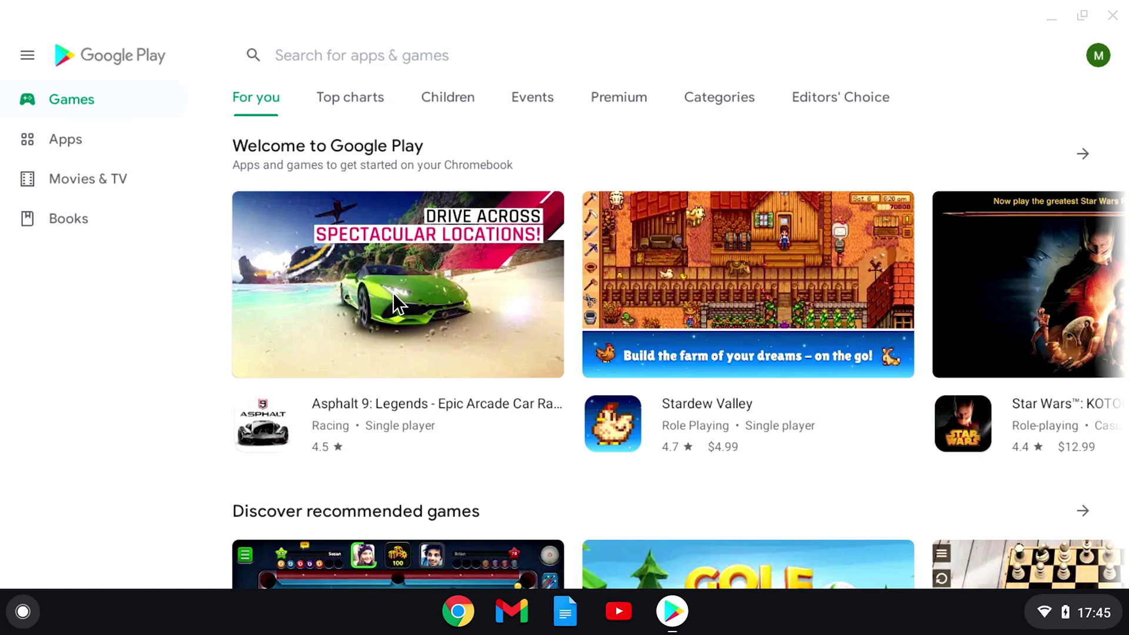
- Minimise Google Play, open a new Chrome window and rerun the 'asus chromebook flip c434' search
{"action": "left_click", "coordinate": [1050, 15]}
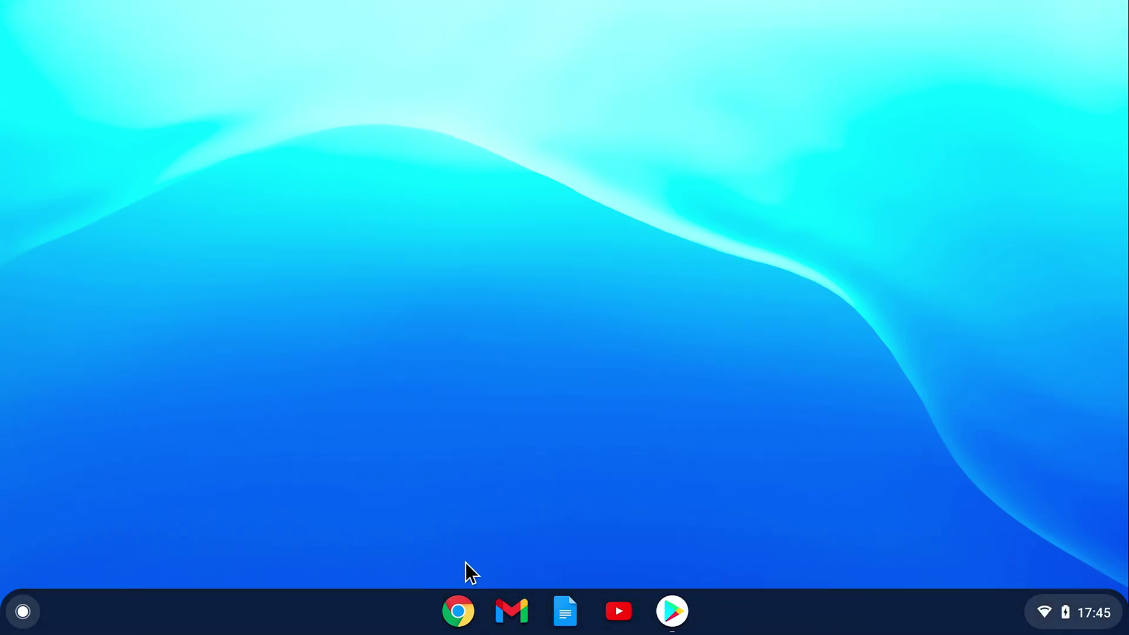
{"action": "left_click", "coordinate": [458, 611]}
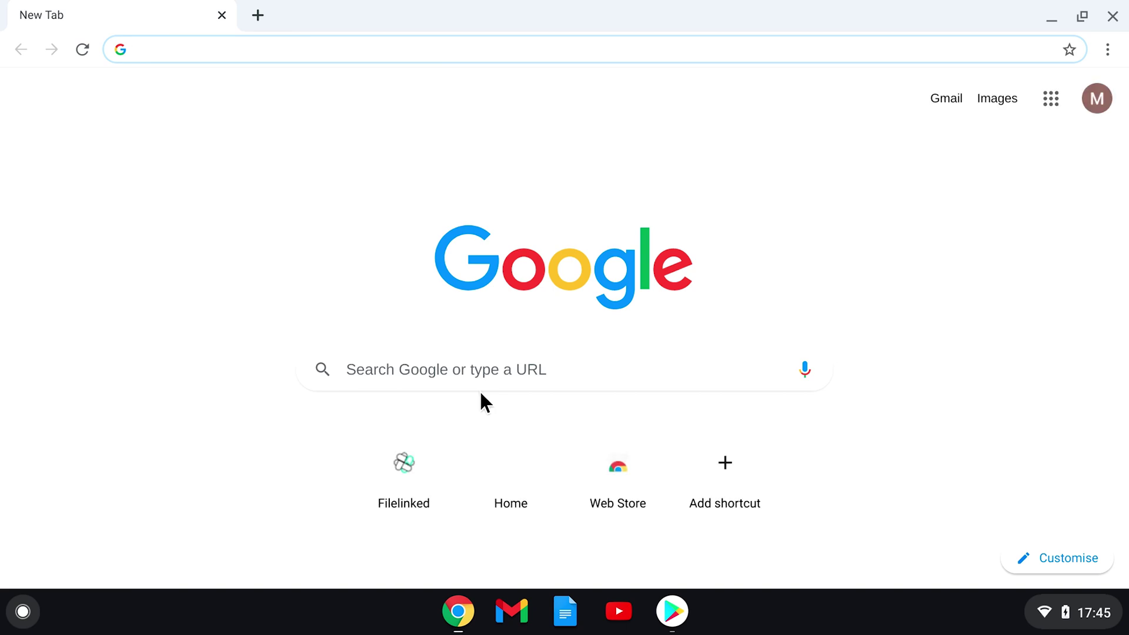
{"action": "left_click", "coordinate": [177, 52]}
{"action": "left_click", "coordinate": [188, 84]}
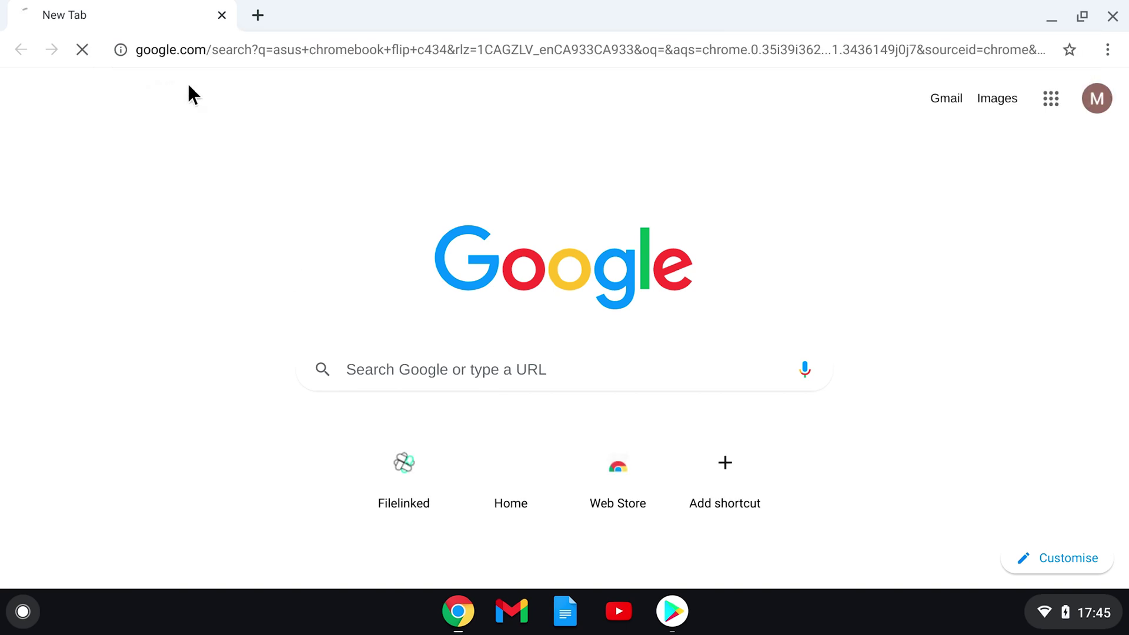